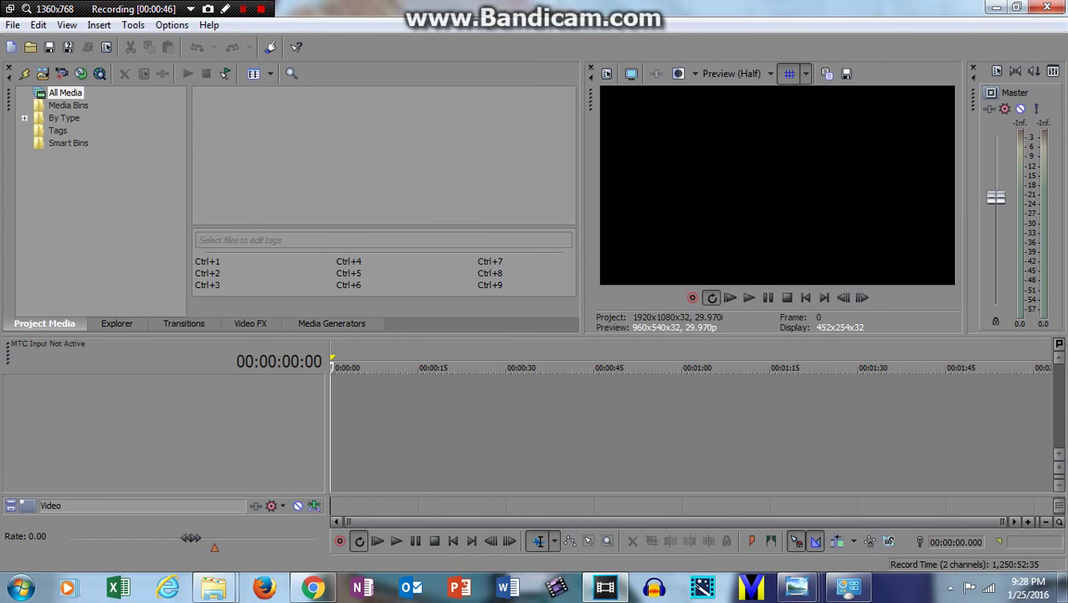
- Open the personal favorites folder in Windows Explorer and search it for "20th ce"
{"action": "mouse_move", "coordinate": [215, 588]}
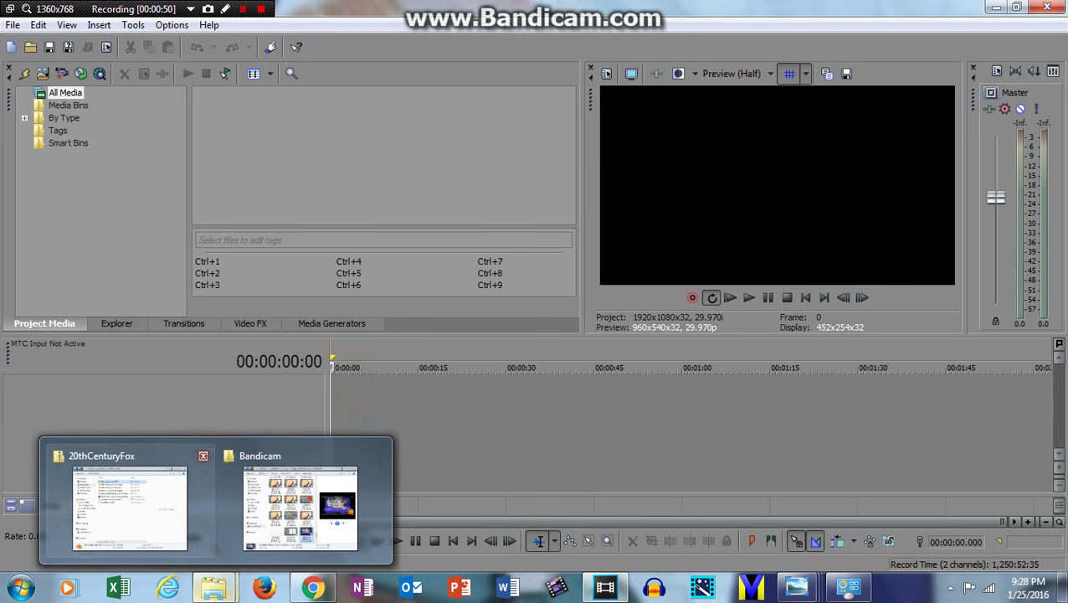
{"action": "left_click", "coordinate": [130, 502]}
{"action": "left_click", "coordinate": [293, 233]}
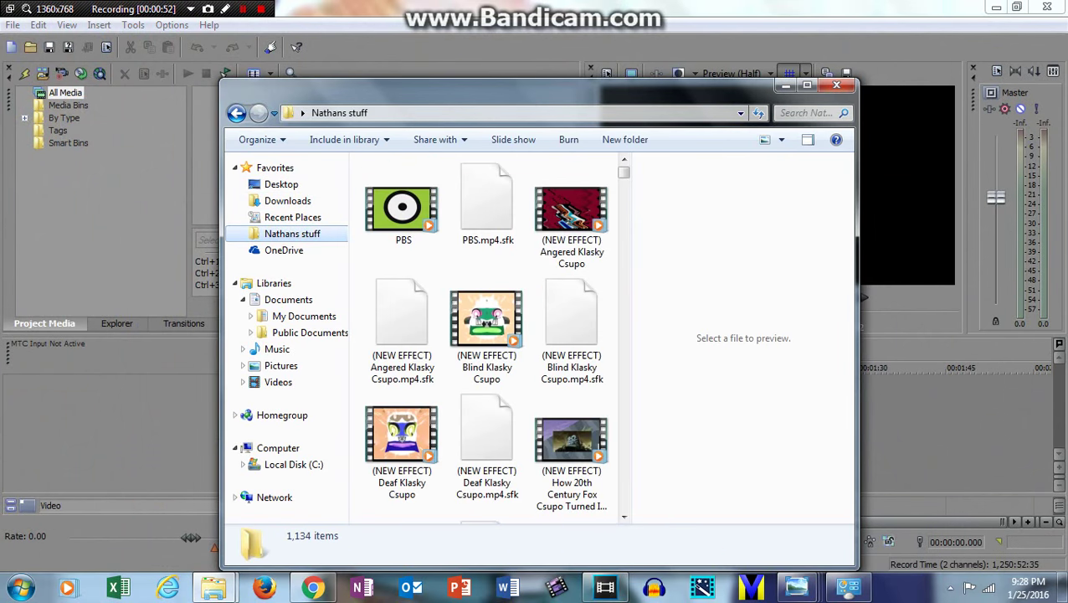
{"action": "left_click", "coordinate": [793, 115]}
{"action": "type", "text": "20th ce"}
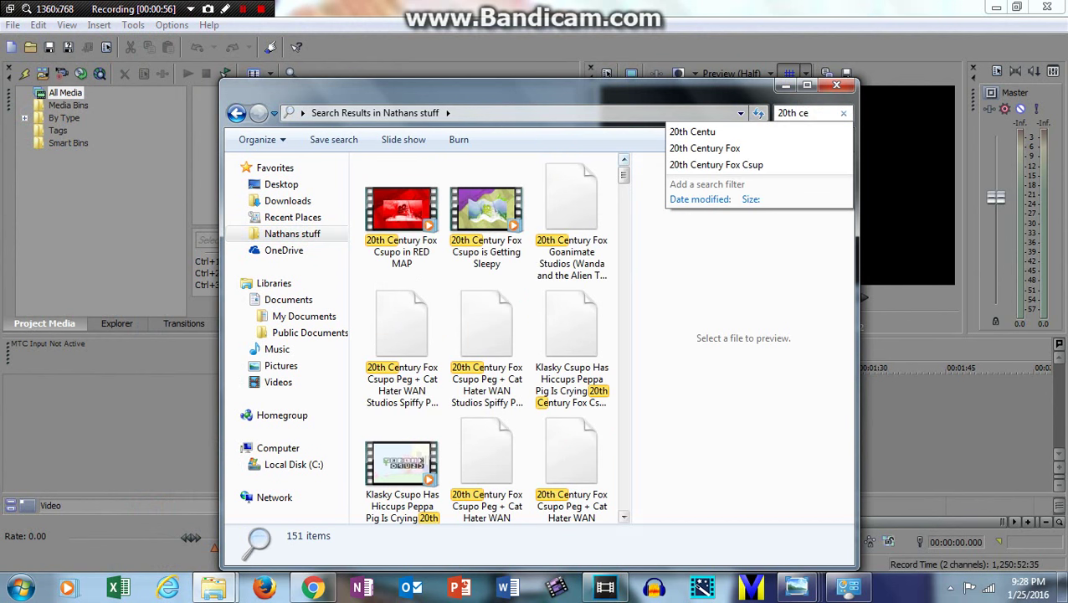
{"action": "left_click", "coordinate": [950, 589]}
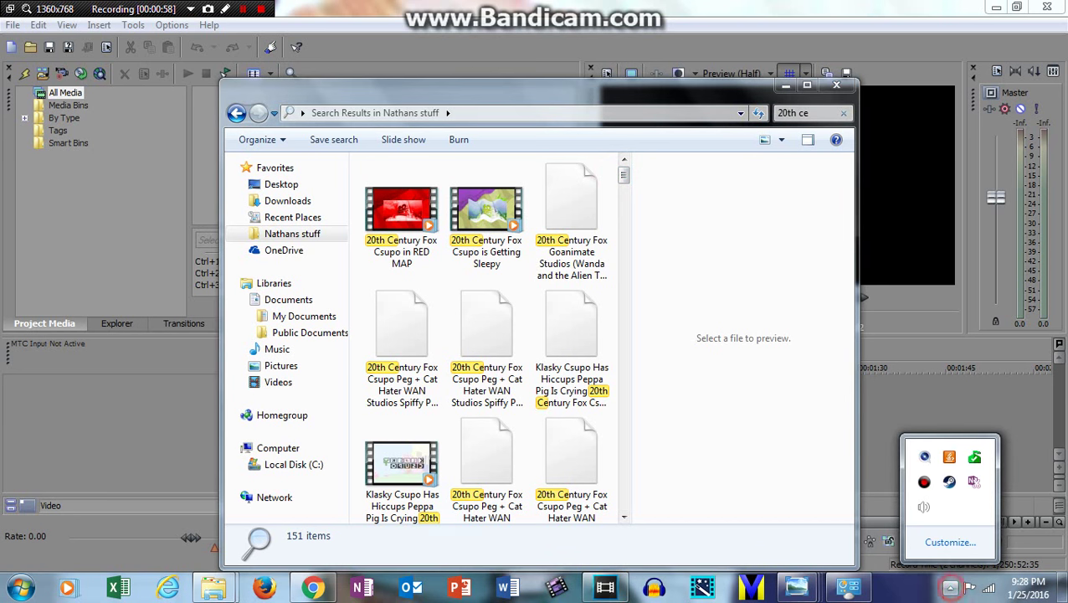
- Import the "20th Century Fox Intro [HD]" video from the search results into the project media and minimize the Explorer window
{"action": "left_click_drag", "start_coordinate": [624, 174], "coordinate": [624, 260]}
{"action": "left_click_drag", "start_coordinate": [547, 96], "coordinate": [829, 96]}
{"action": "left_click", "coordinate": [768, 297]}
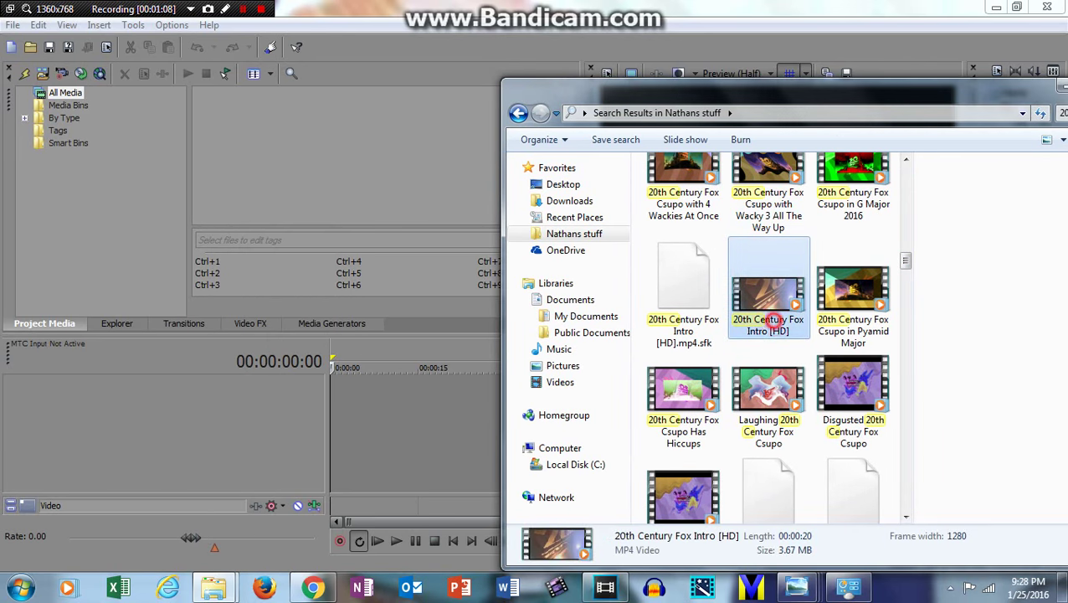
{"action": "left_click_drag", "start_coordinate": [769, 297], "coordinate": [241, 125]}
{"action": "left_click_drag", "start_coordinate": [963, 92], "coordinate": [849, 122]}
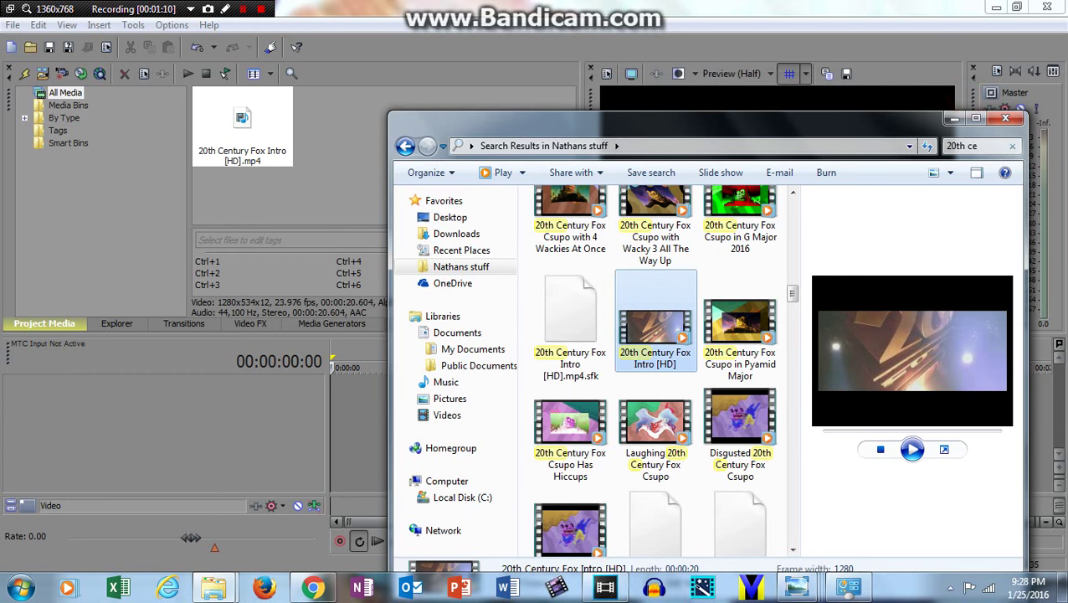
{"action": "left_click", "coordinate": [959, 117]}
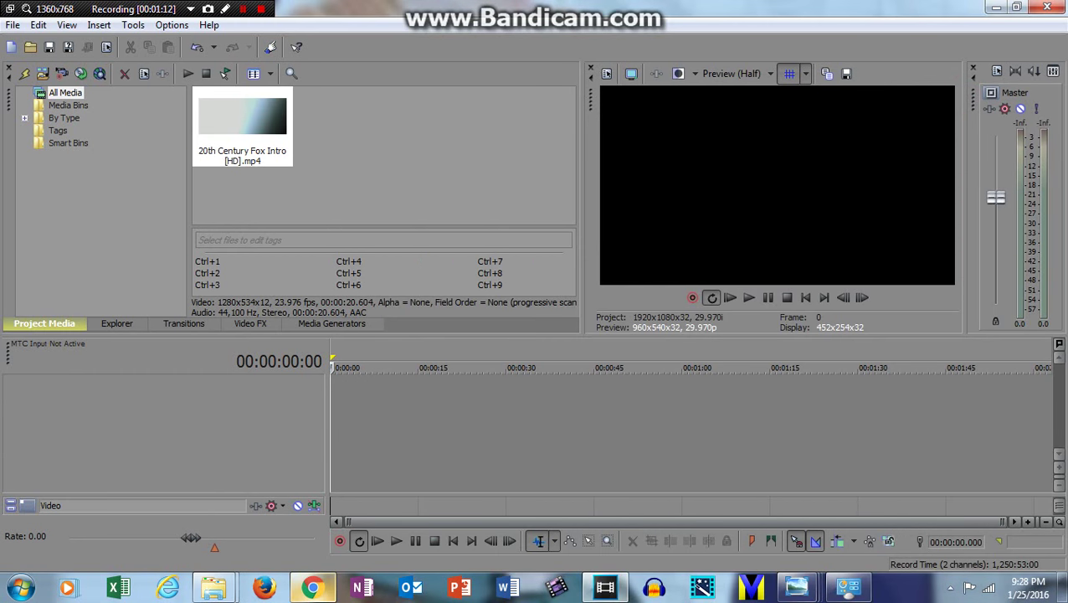
- Switch to Chrome and expand the full comment that lists the Gradient Map and pitch settings
{"action": "left_click", "coordinate": [312, 587]}
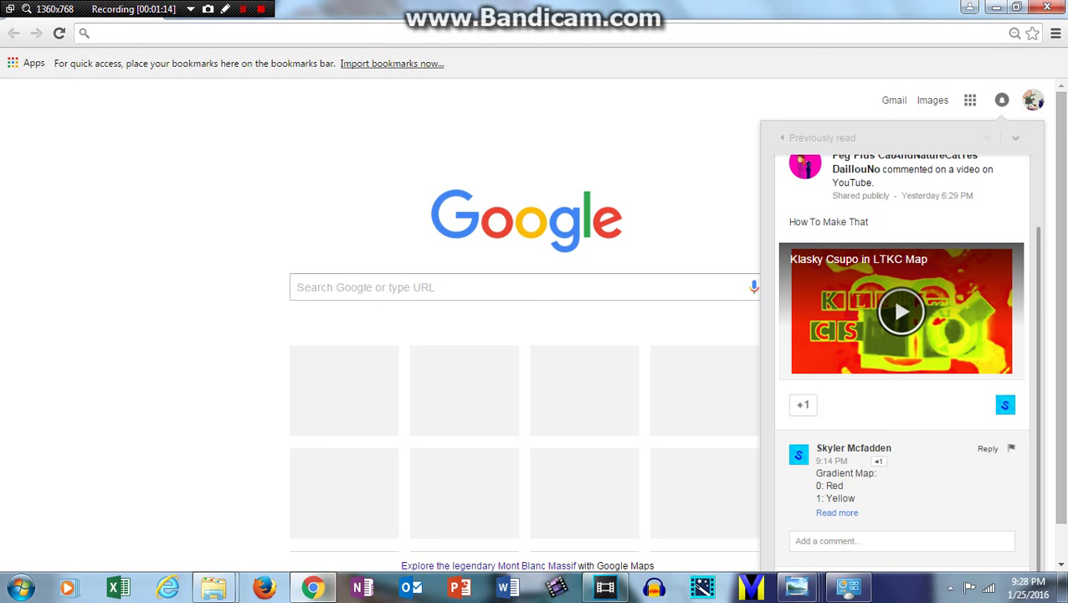
{"action": "left_click", "coordinate": [836, 512]}
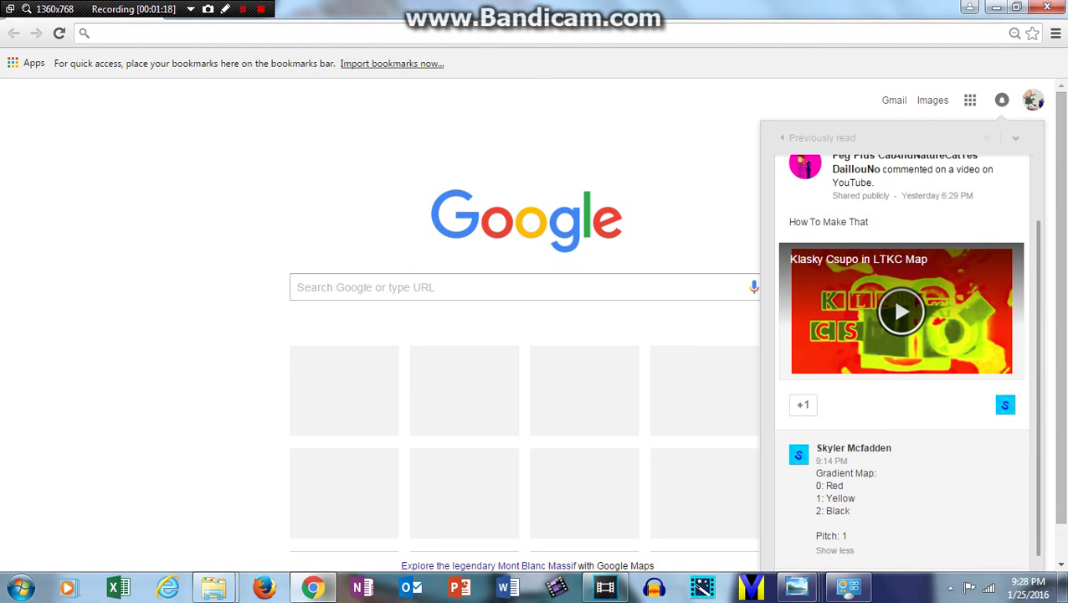
- Switch back to Vegas Pro and add the imported intro clip to the timeline, matching the project video settings to it
{"action": "left_click", "coordinate": [606, 591]}
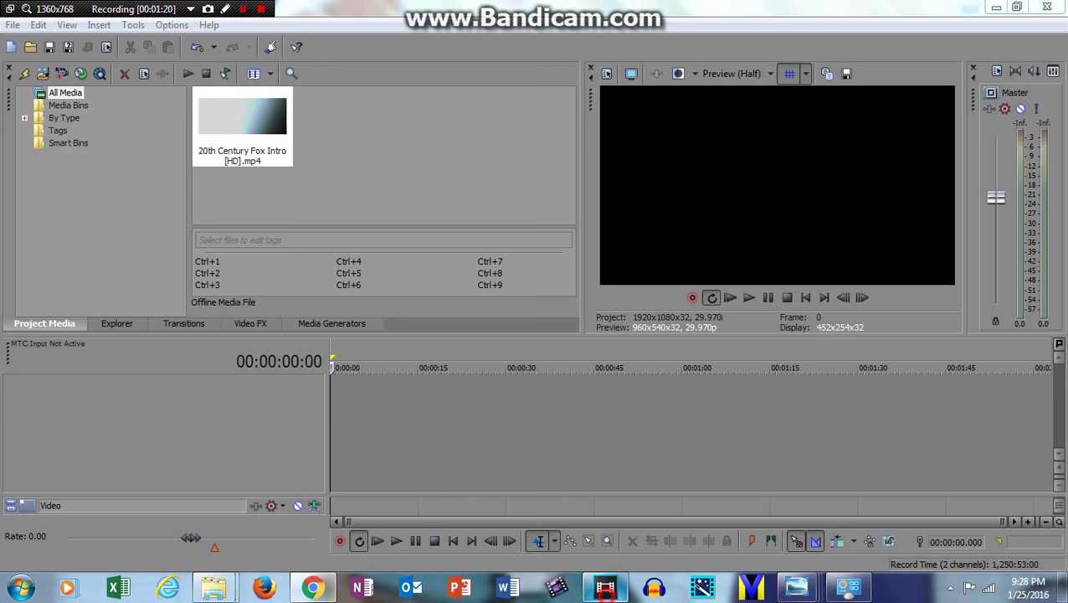
{"action": "double_click", "coordinate": [251, 130]}
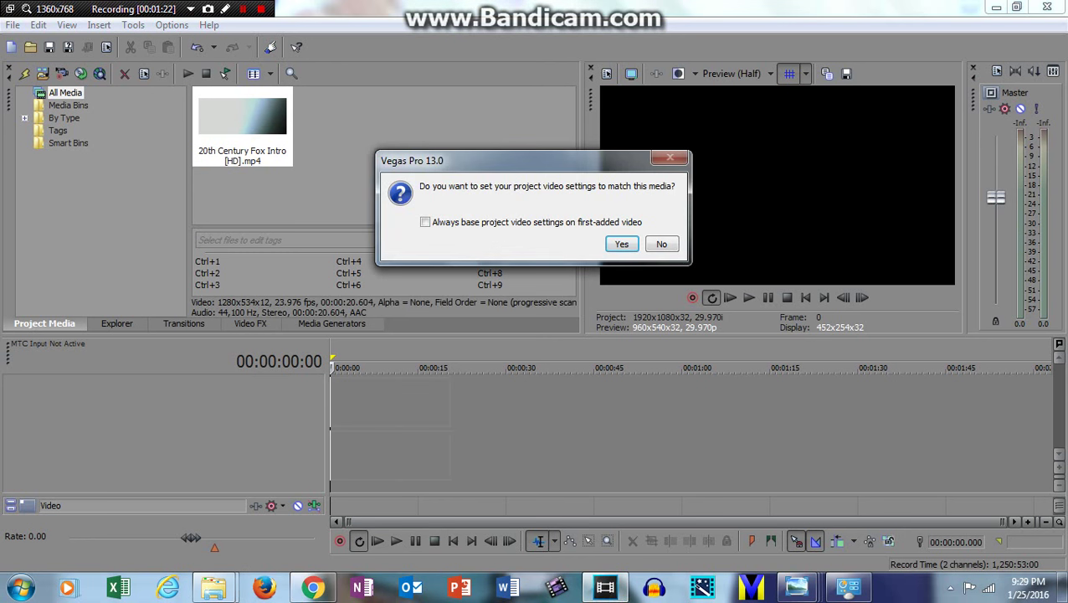
{"action": "left_click", "coordinate": [621, 242]}
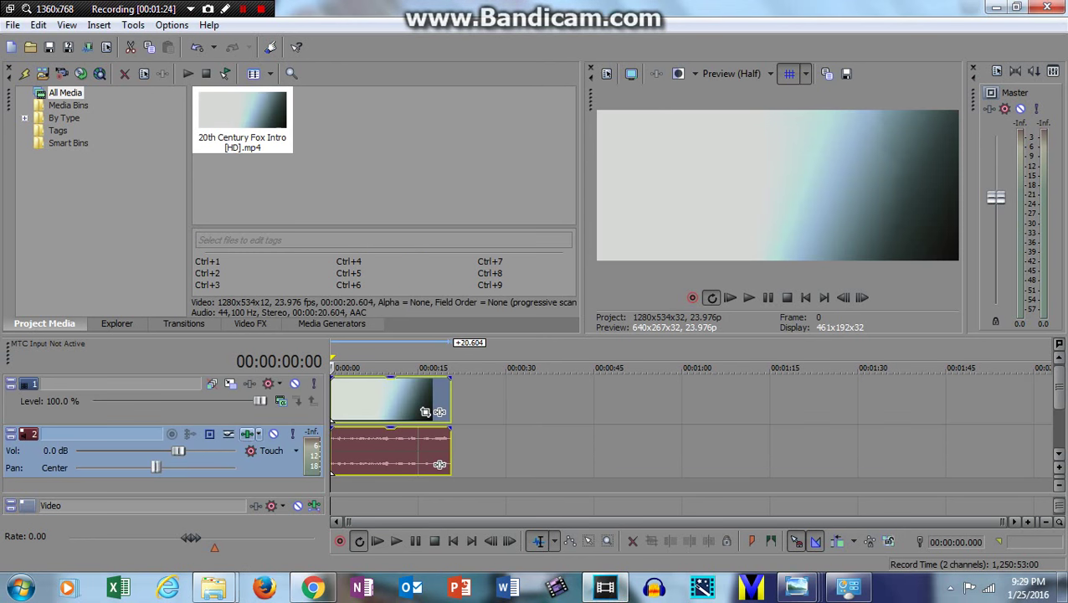
- Review the Gradient Map colors in the Chrome comment and return to Vegas Pro
{"action": "left_click", "coordinate": [312, 589]}
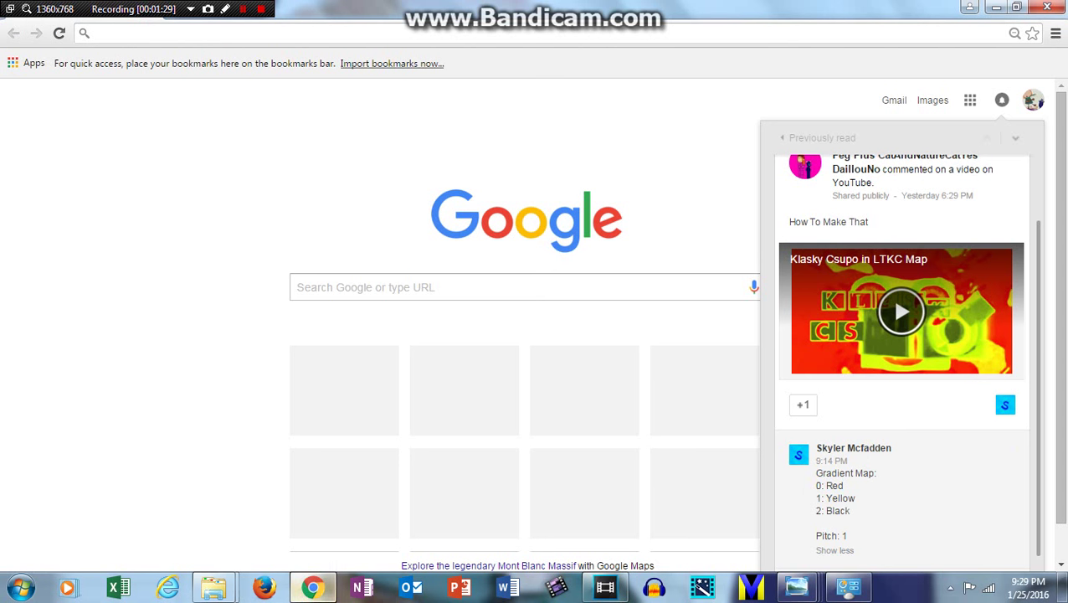
{"action": "mouse_move", "coordinate": [312, 589]}
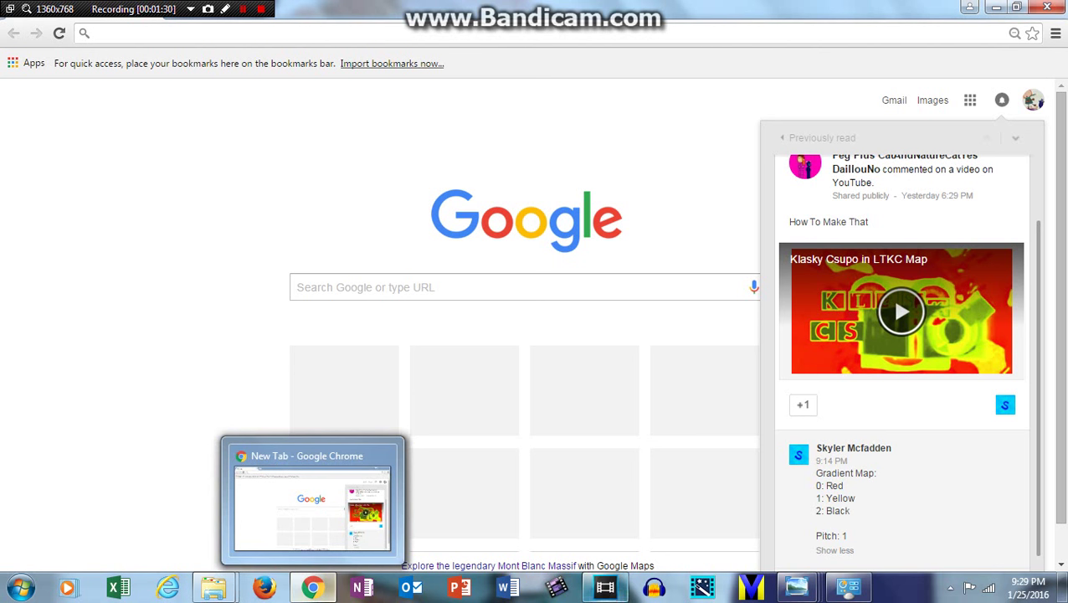
{"action": "left_click", "coordinate": [604, 589]}
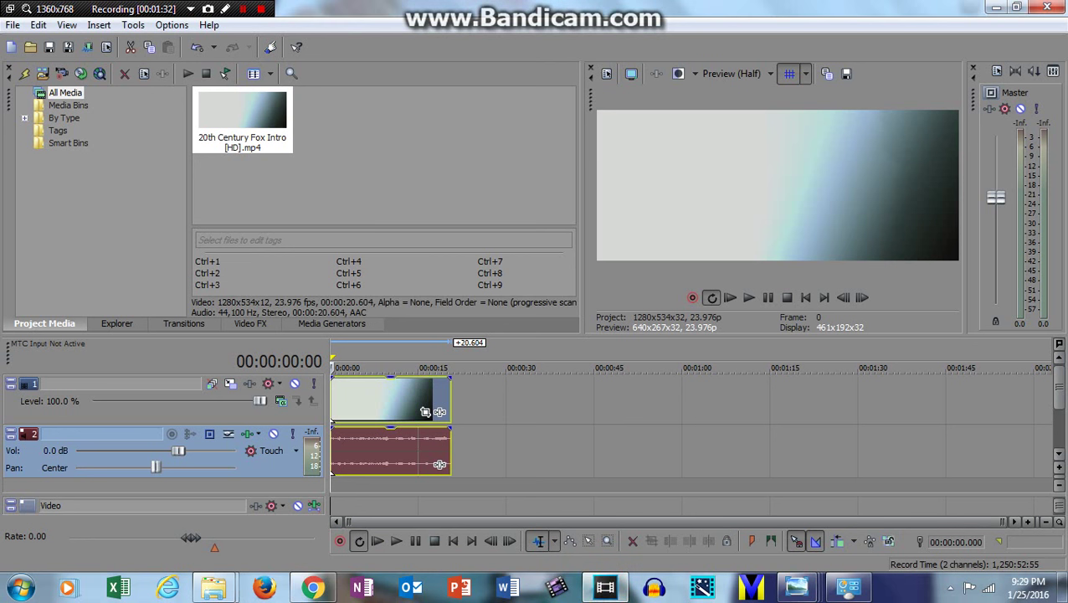
- Apply the Gradient Map video effect with its "Reset to None" preset to the intro clip
{"action": "left_click", "coordinate": [251, 324]}
{"action": "left_click_drag", "start_coordinate": [191, 119], "coordinate": [190, 167]}
{"action": "left_click", "coordinate": [105, 243]}
{"action": "left_click", "coordinate": [238, 127]}
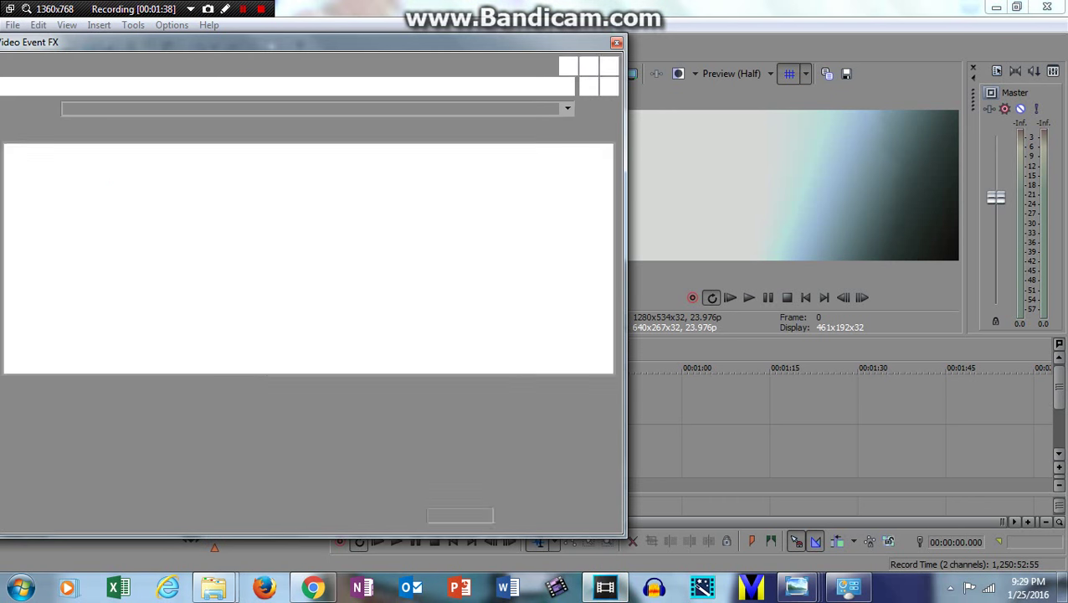
- Set the gradient's first point to opaque red (255, 0, 0, alpha 255) and check the next color in the Chrome comment
{"action": "left_click", "coordinate": [256, 204]}
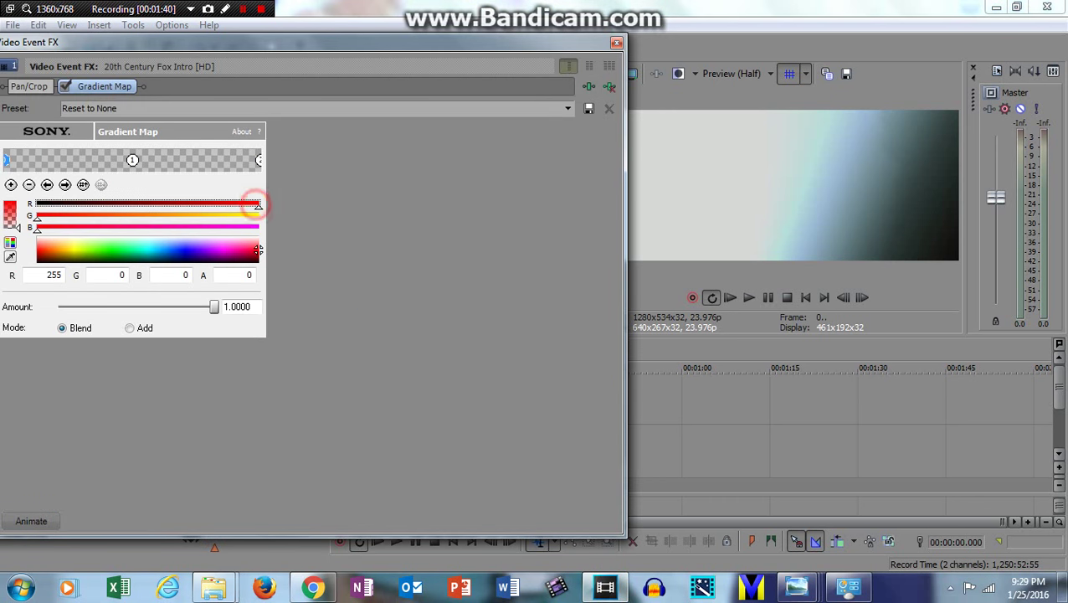
{"action": "left_click_drag", "start_coordinate": [12, 225], "coordinate": [12, 201]}
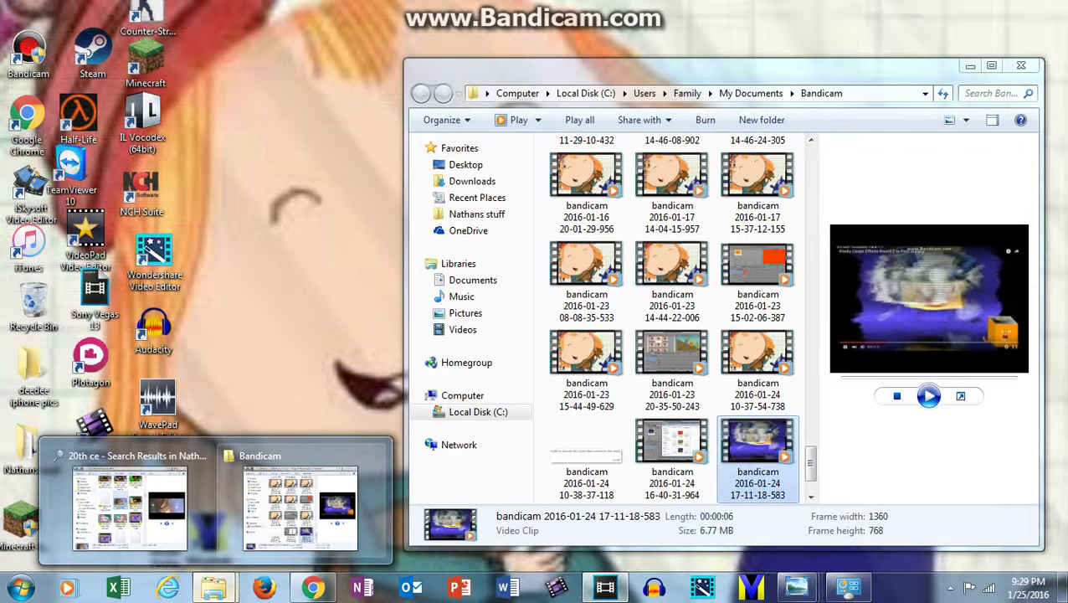
{"action": "left_click", "coordinate": [314, 589]}
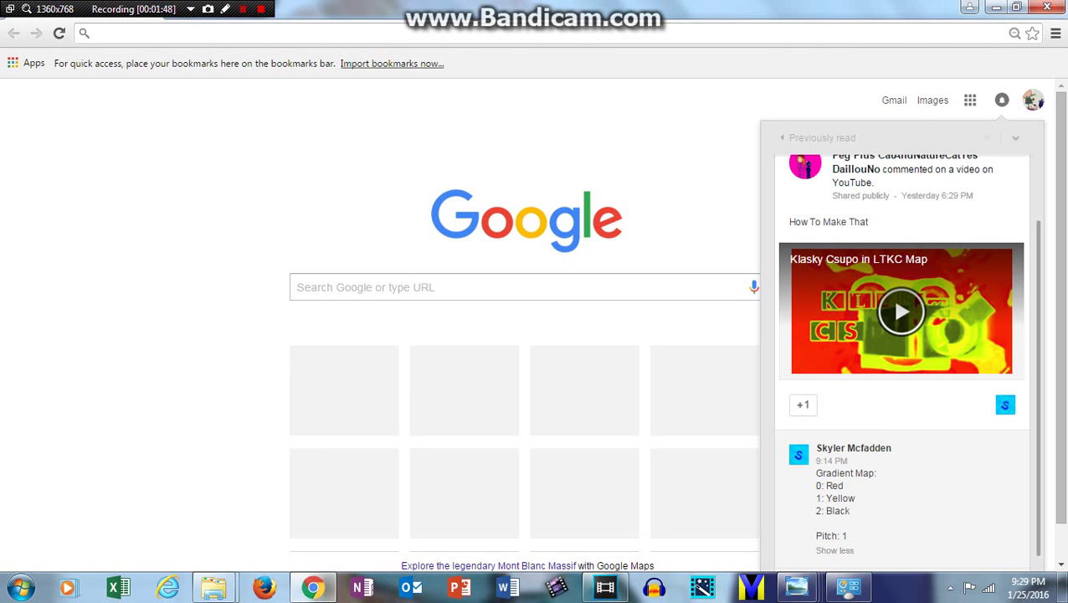
{"action": "left_click", "coordinate": [605, 589]}
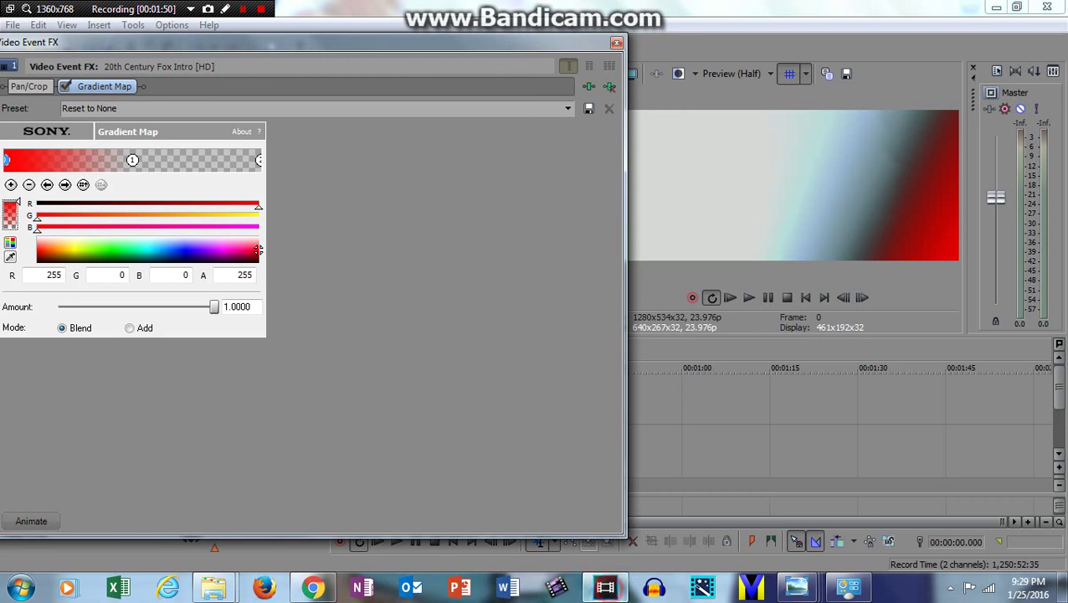
- Set the gradient's middle point (1) to opaque yellow (255, 255, 0, alpha 255)
{"action": "left_click", "coordinate": [133, 160]}
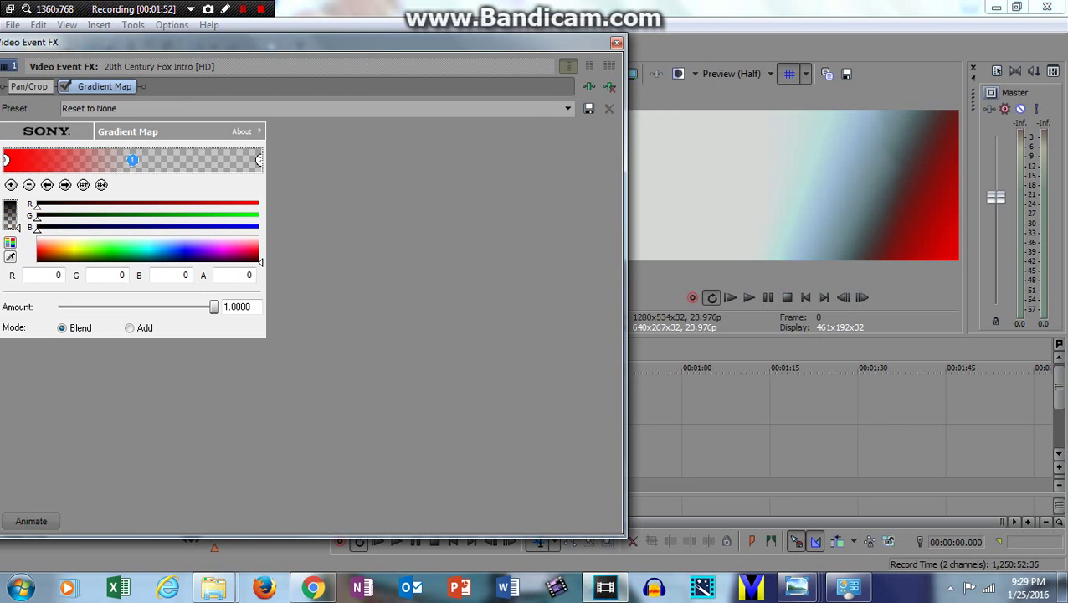
{"action": "left_click_drag", "start_coordinate": [222, 203], "coordinate": [259, 214]}
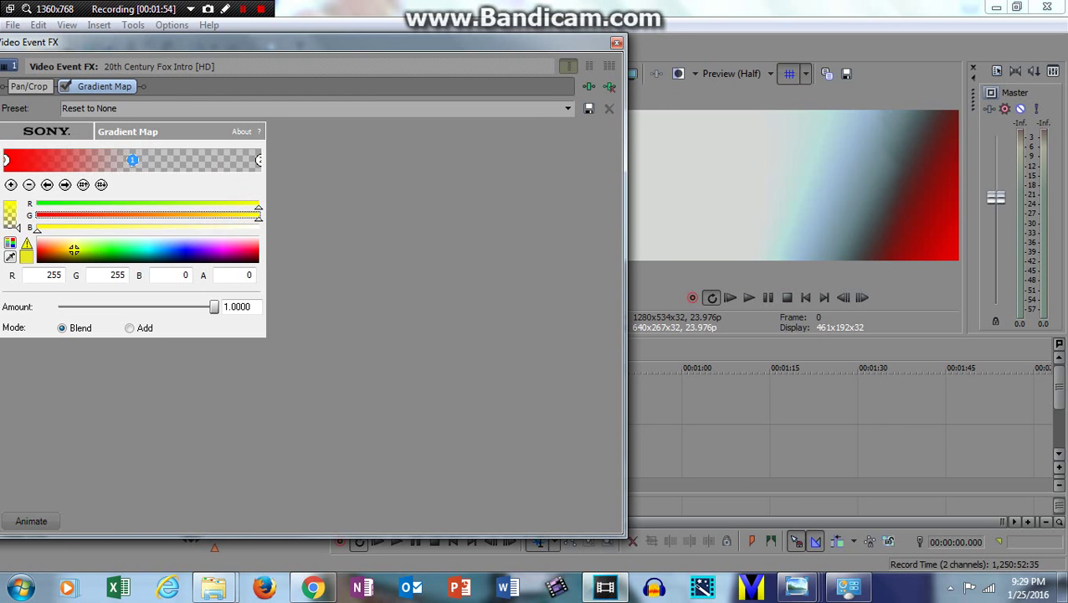
{"action": "left_click_drag", "start_coordinate": [17, 226], "coordinate": [17, 202]}
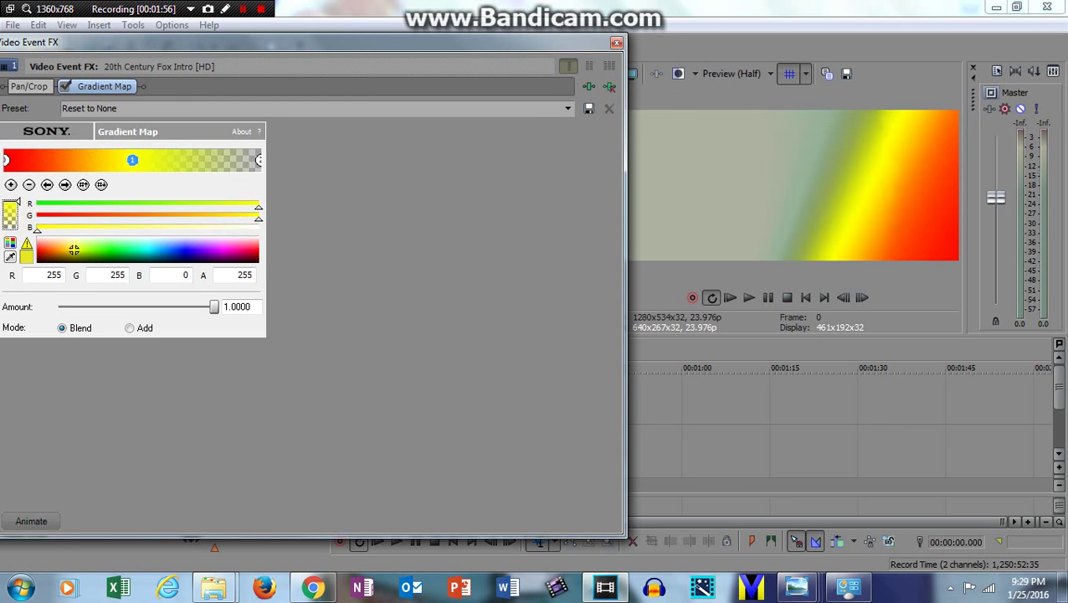
- Set the gradient's last point (2) to opaque black (alpha 255) and check the colors against the Chrome comment
{"action": "left_click", "coordinate": [259, 160]}
{"action": "left_click_drag", "start_coordinate": [196, 246], "coordinate": [260, 262]}
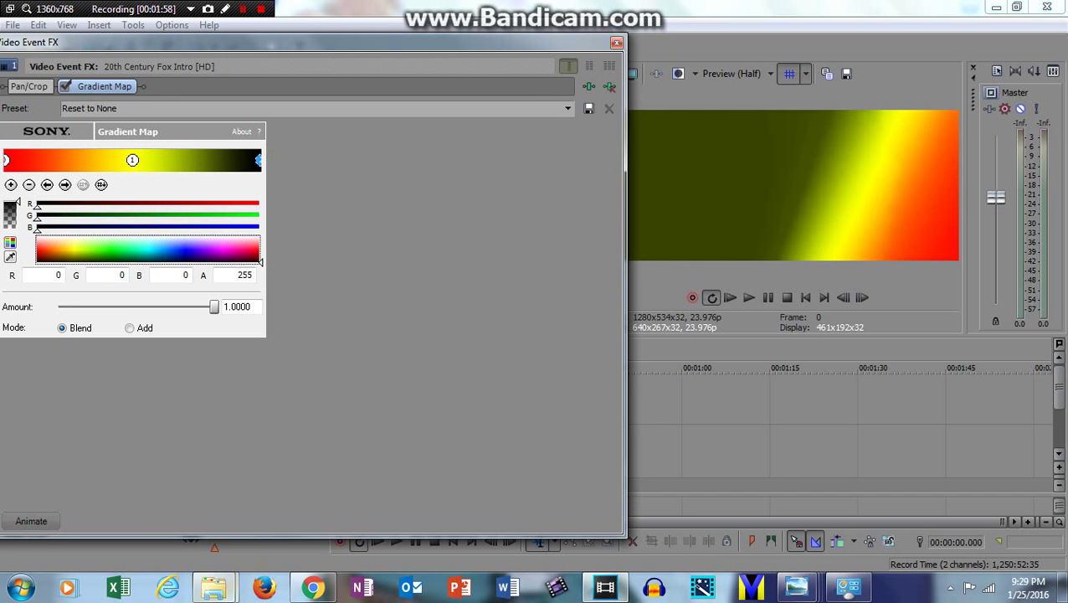
{"action": "left_click", "coordinate": [313, 586]}
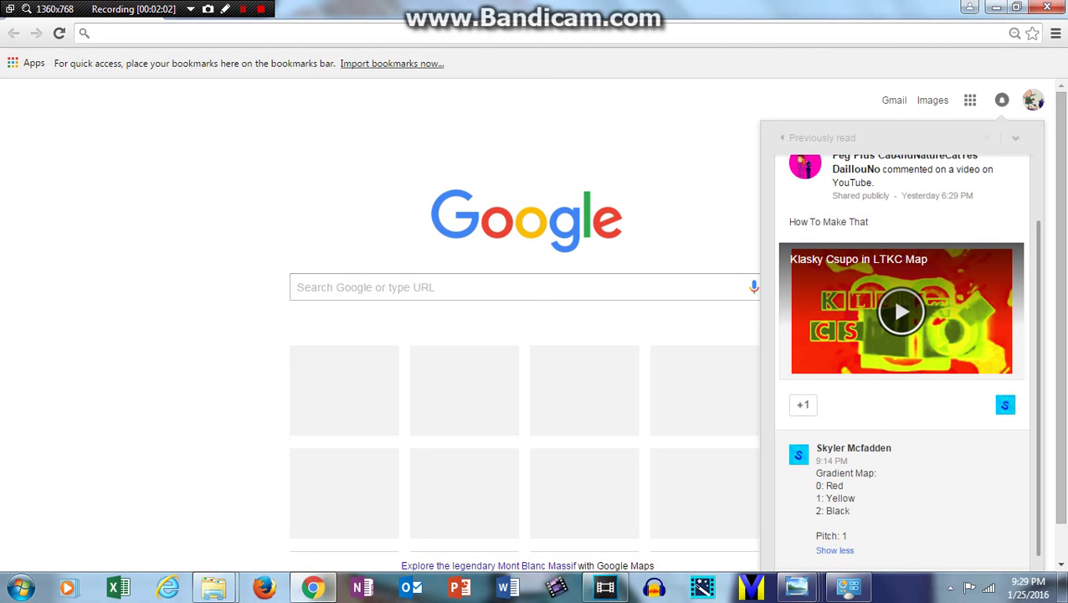
{"action": "left_click", "coordinate": [605, 586]}
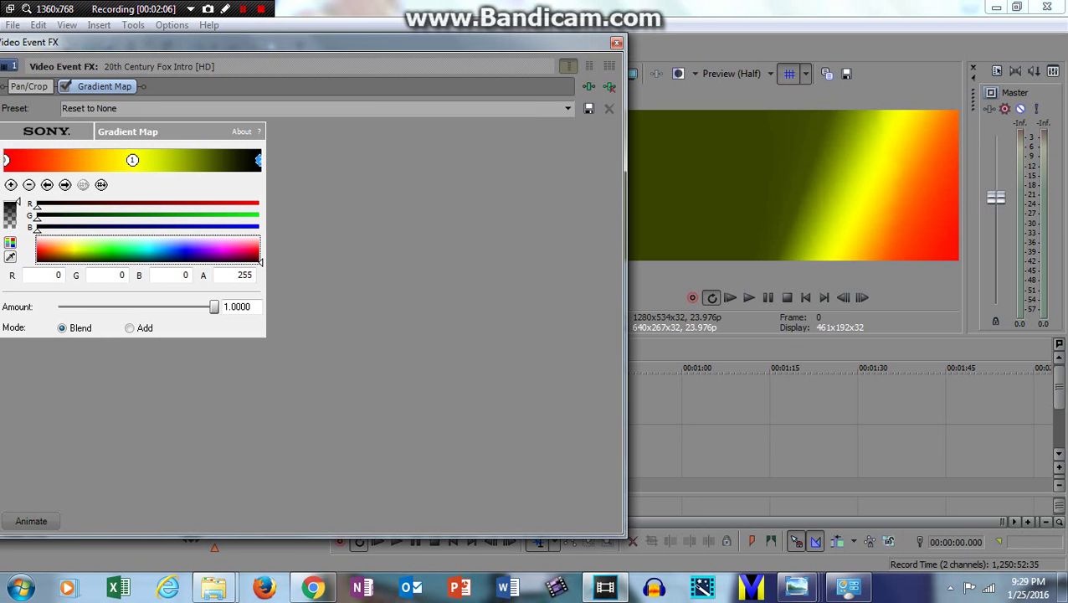
- Clear the Gradient Map preset name and open the "Klasky Csupo in LTKC Map" video on YouTube from the Chrome comment
{"action": "left_click", "coordinate": [306, 108]}
{"action": "key", "text": "BackSpace"}
{"action": "left_click", "coordinate": [313, 588]}
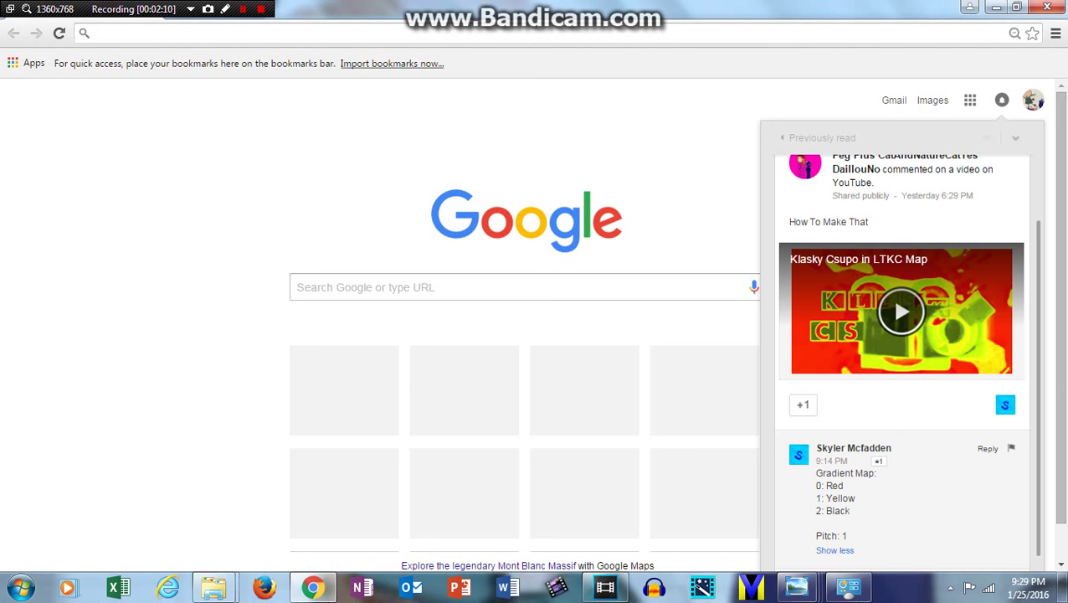
{"action": "scroll", "coordinate": [892, 377], "scroll_direction": "up", "scroll_amount": 1}
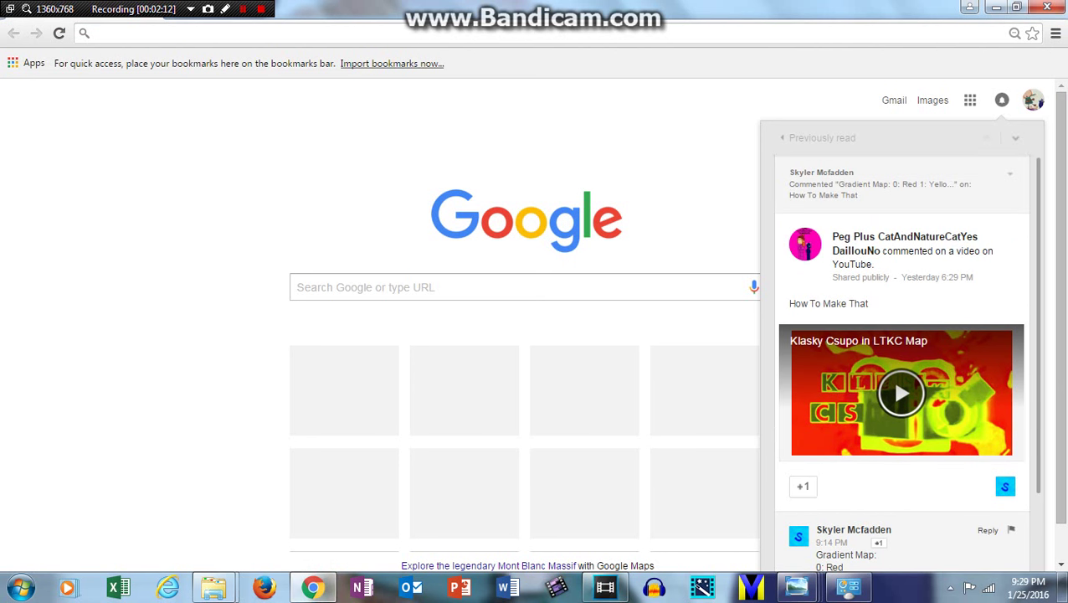
{"action": "scroll", "coordinate": [902, 360], "scroll_direction": "down", "scroll_amount": 2}
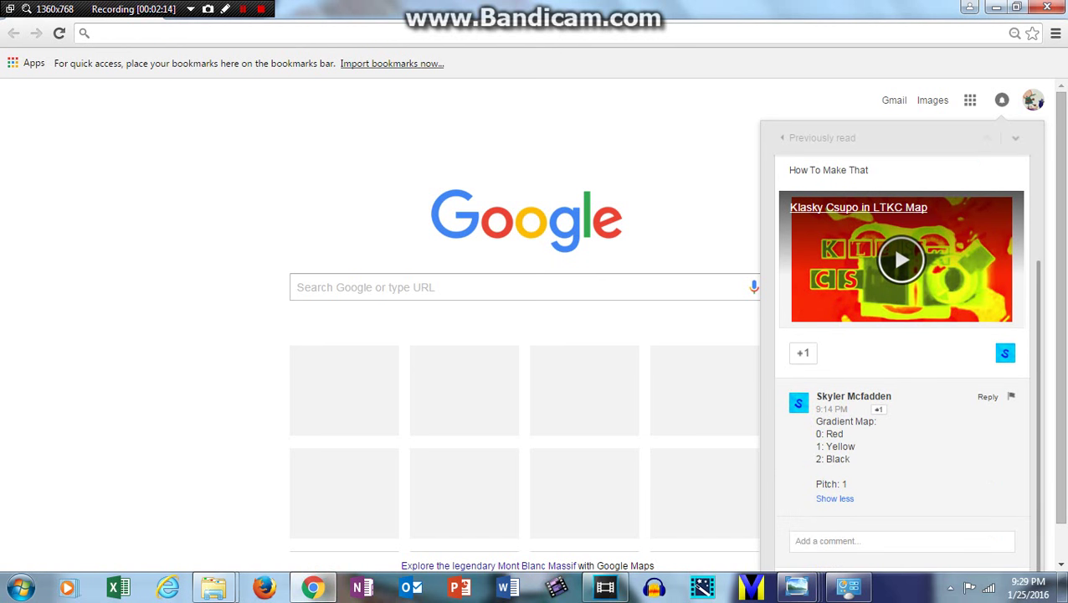
{"action": "left_click", "coordinate": [892, 244]}
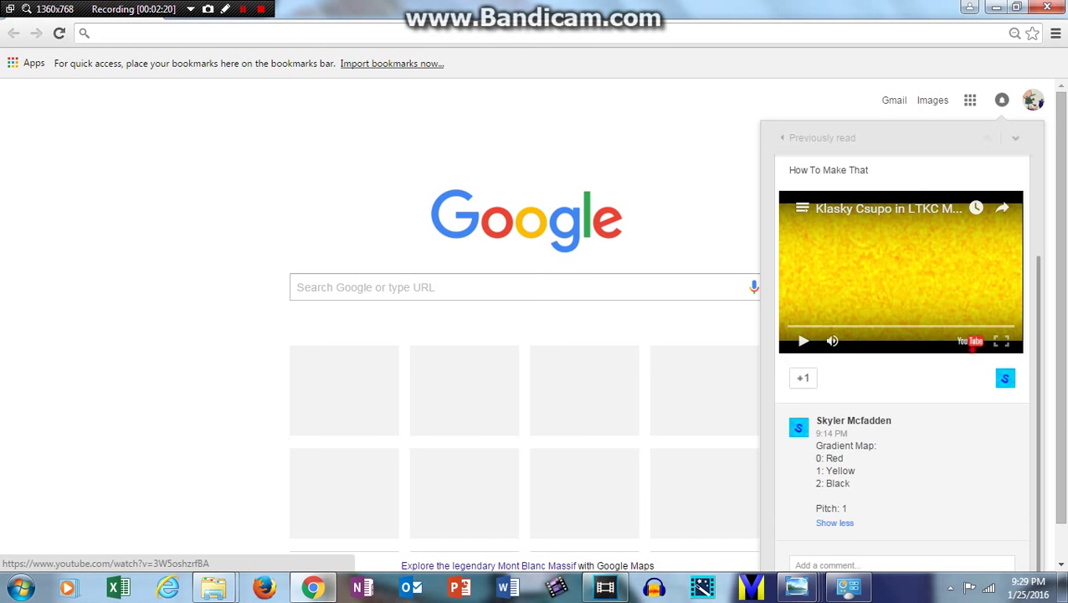
{"action": "left_click", "coordinate": [971, 341]}
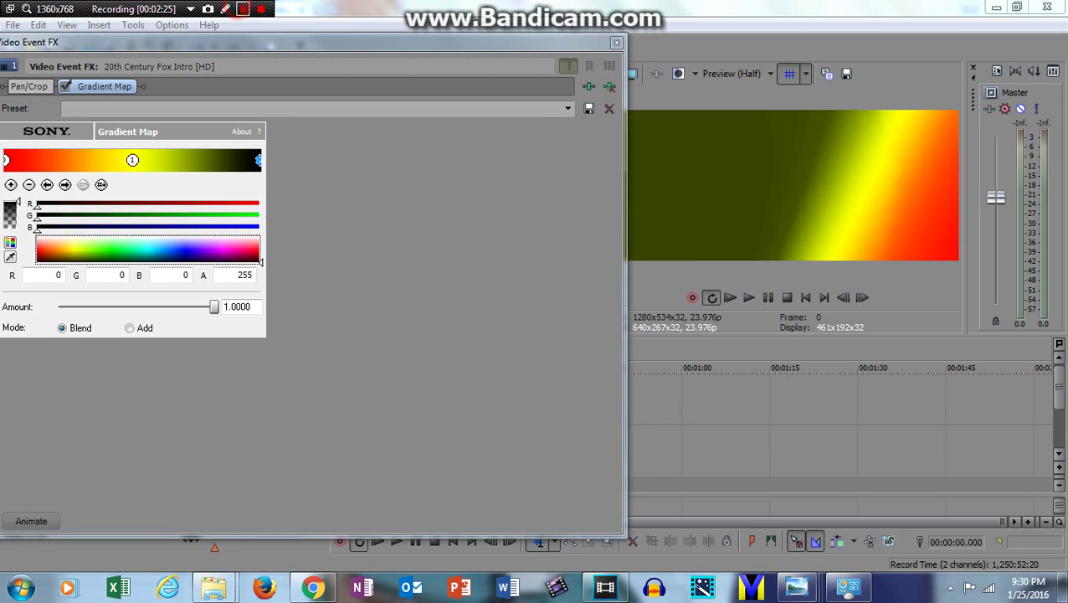
- Save the gradient settings as the preset "LTKC Map", close the effect window and locate it among the Gradient Map presets
{"action": "right_click", "coordinate": [215, 108]}
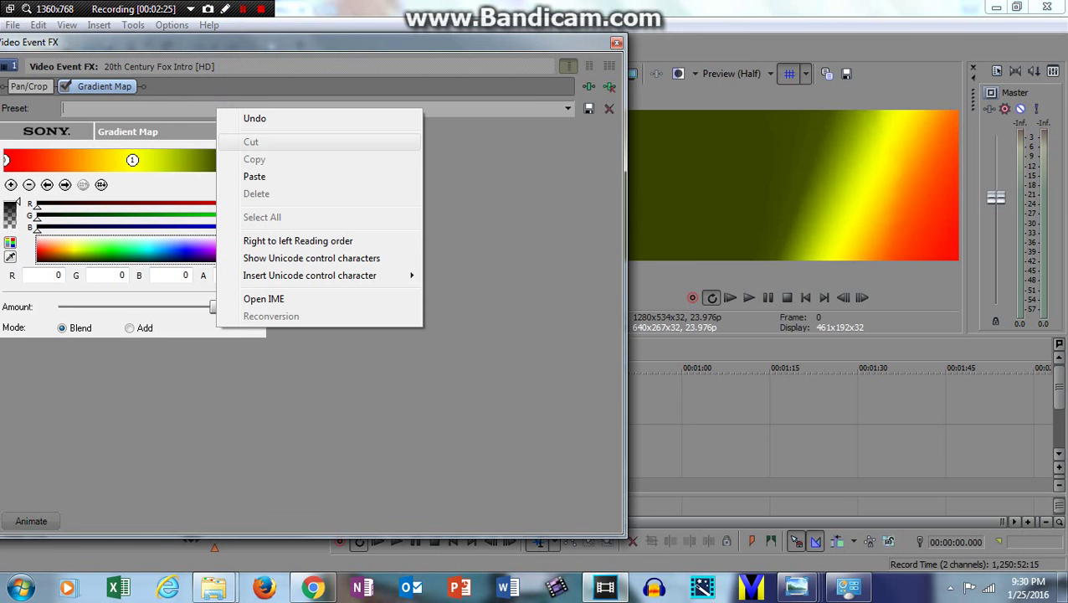
{"action": "left_click", "coordinate": [255, 177]}
{"action": "left_click", "coordinate": [589, 108]}
{"action": "left_click", "coordinate": [617, 42]}
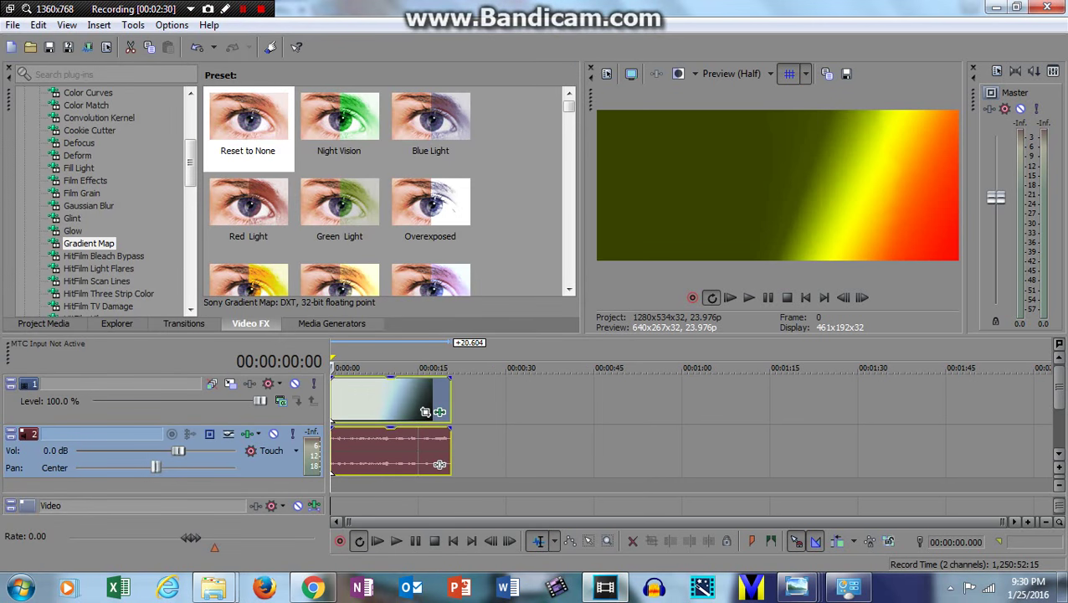
{"action": "left_click", "coordinate": [72, 238]}
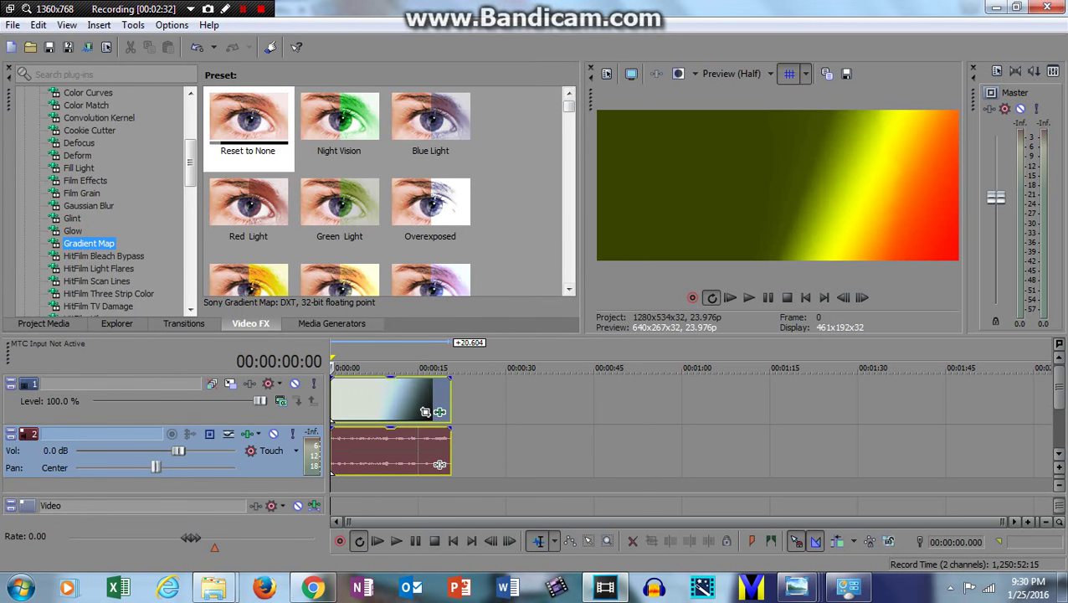
{"action": "scroll", "coordinate": [385, 193], "scroll_direction": "down", "scroll_amount": 5}
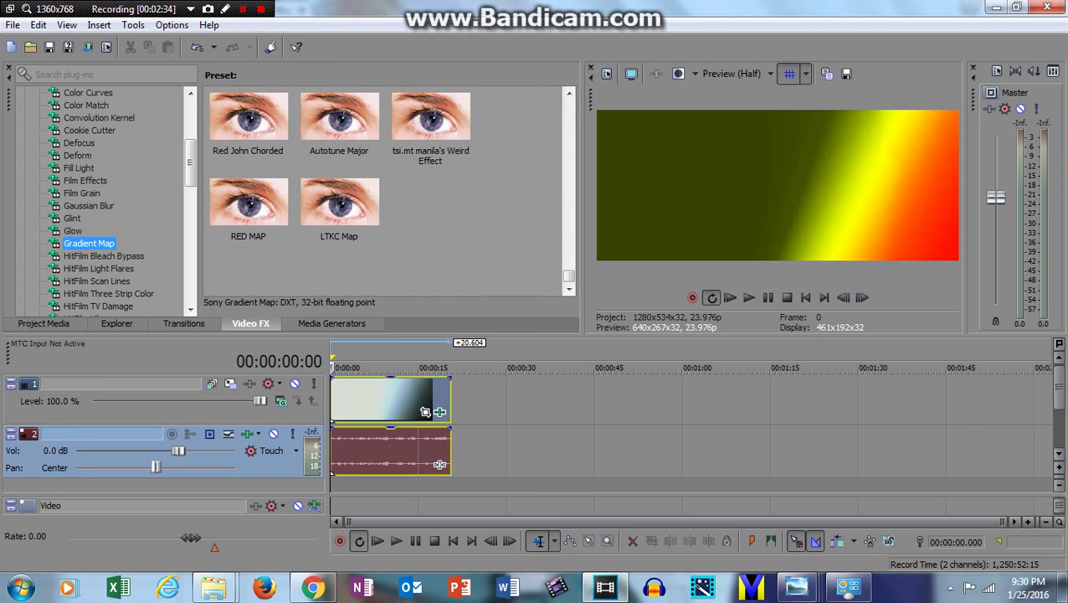
- Add Pitch Shift to the 20th Century Fox audio event, raising it 1 semitone with preserved duration in A17 Drums, unpitched (minimum echo) mode
{"action": "left_click", "coordinate": [440, 465]}
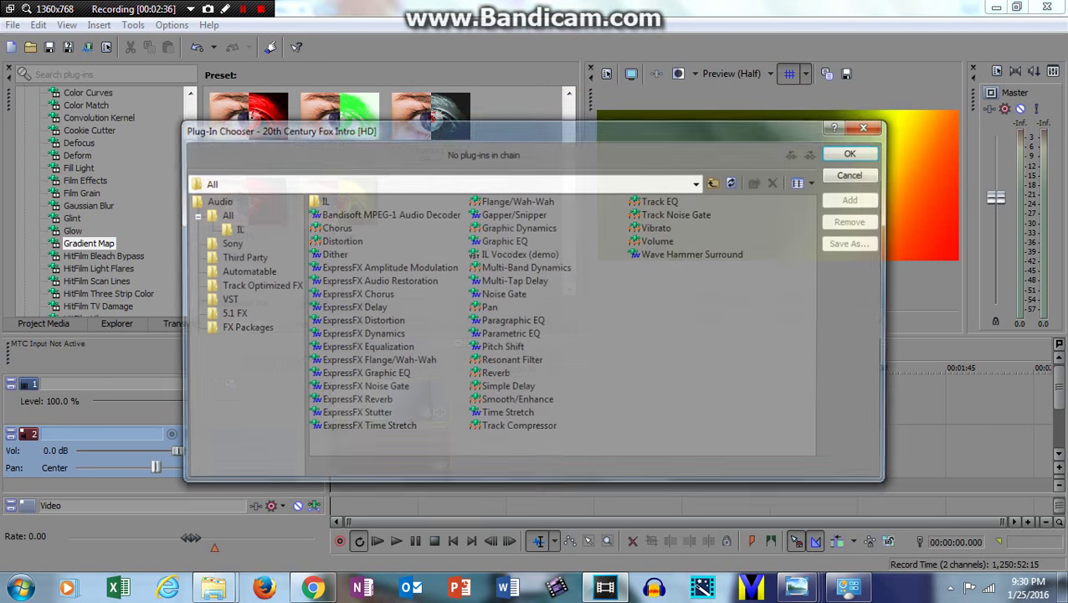
{"action": "left_click", "coordinate": [503, 348]}
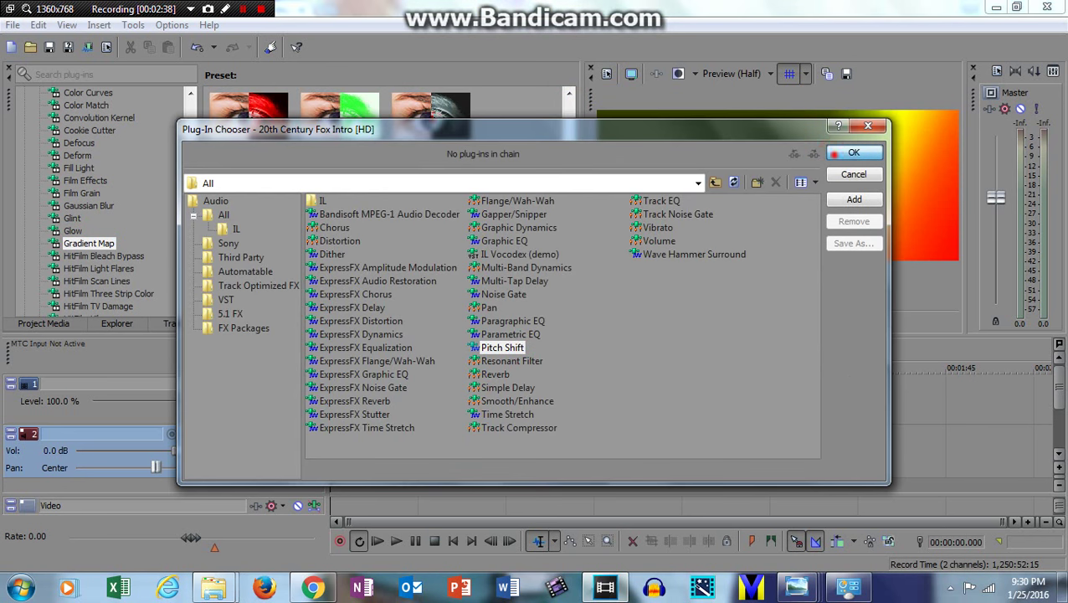
{"action": "left_click", "coordinate": [835, 153]}
{"action": "left_click", "coordinate": [167, 280]}
{"action": "left_click", "coordinate": [251, 296]}
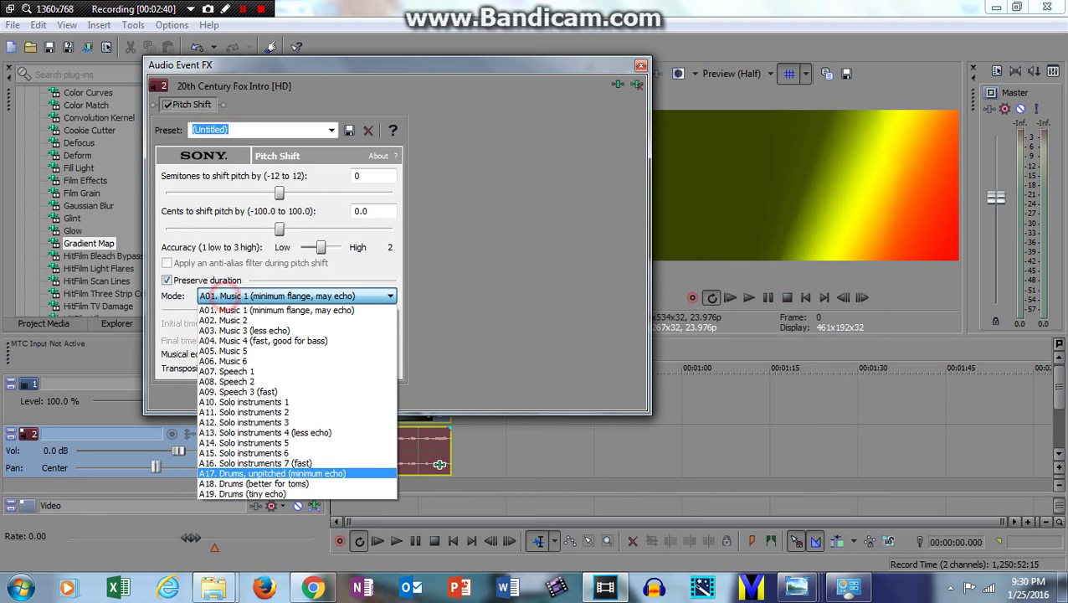
{"action": "left_click", "coordinate": [228, 471]}
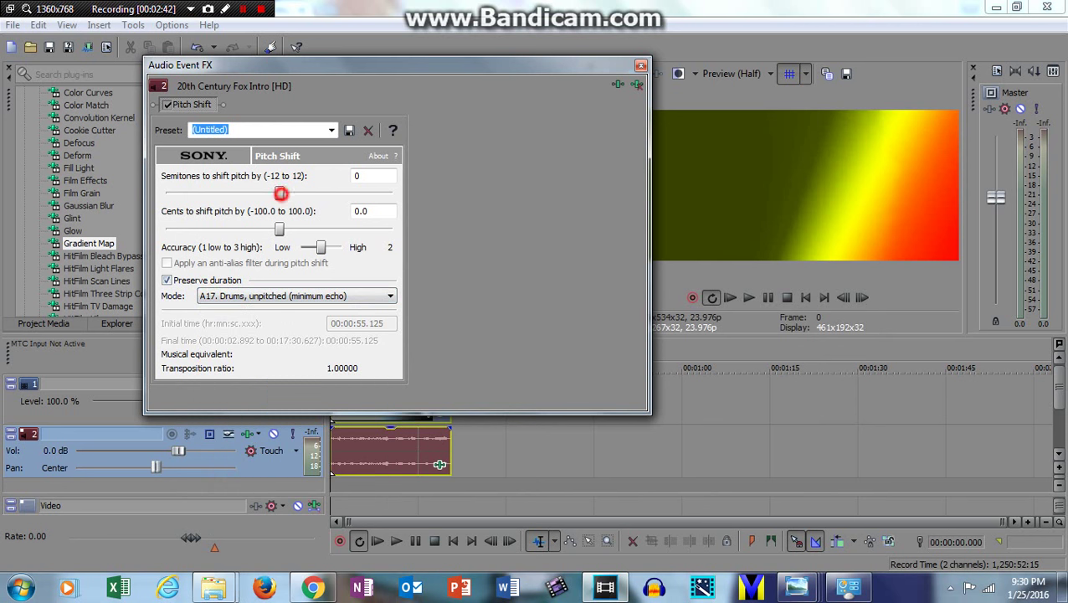
{"action": "left_click_drag", "start_coordinate": [280, 193], "coordinate": [289, 193]}
{"action": "left_click", "coordinate": [643, 66]}
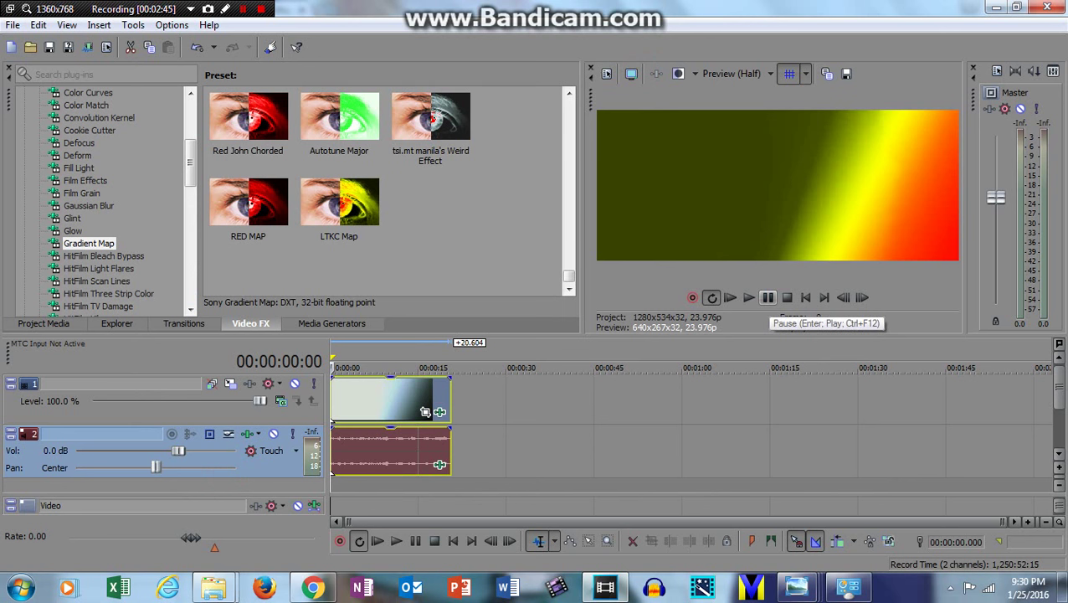
- Preview the intro from the start, raise the system volume to 100 during playback, and pause near the end
{"action": "left_click", "coordinate": [749, 297]}
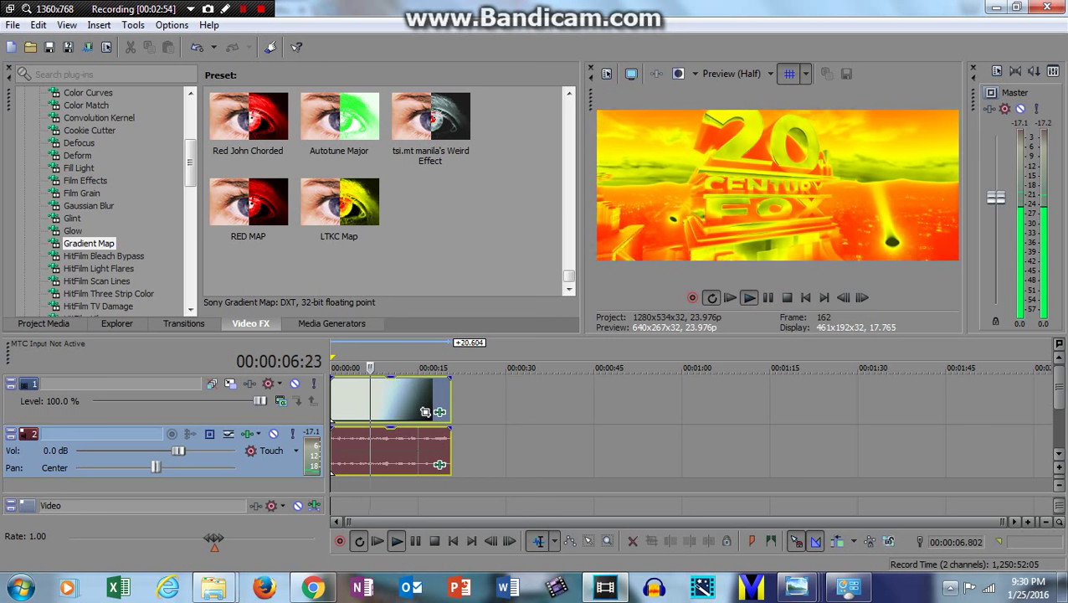
{"action": "left_click", "coordinate": [950, 588]}
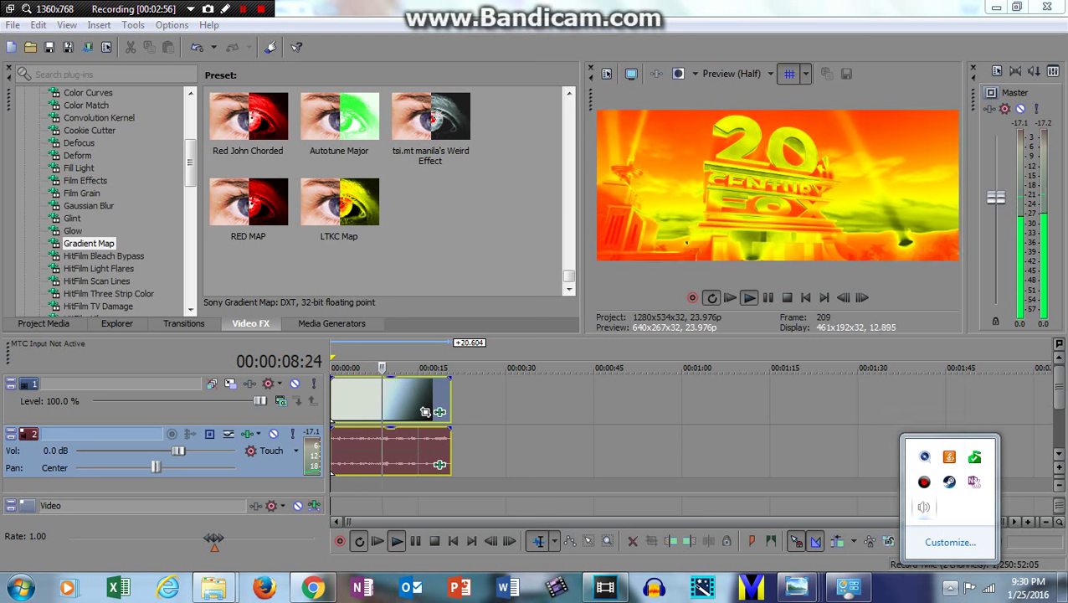
{"action": "left_click", "coordinate": [925, 506]}
{"action": "left_click_drag", "start_coordinate": [917, 345], "coordinate": [917, 310]}
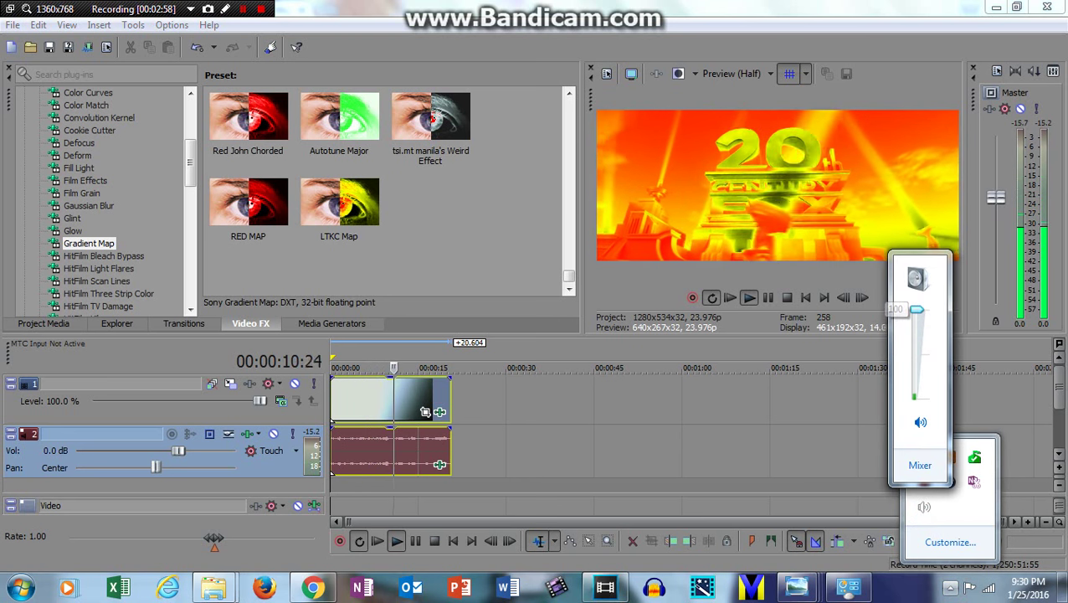
{"action": "left_click", "coordinate": [649, 284]}
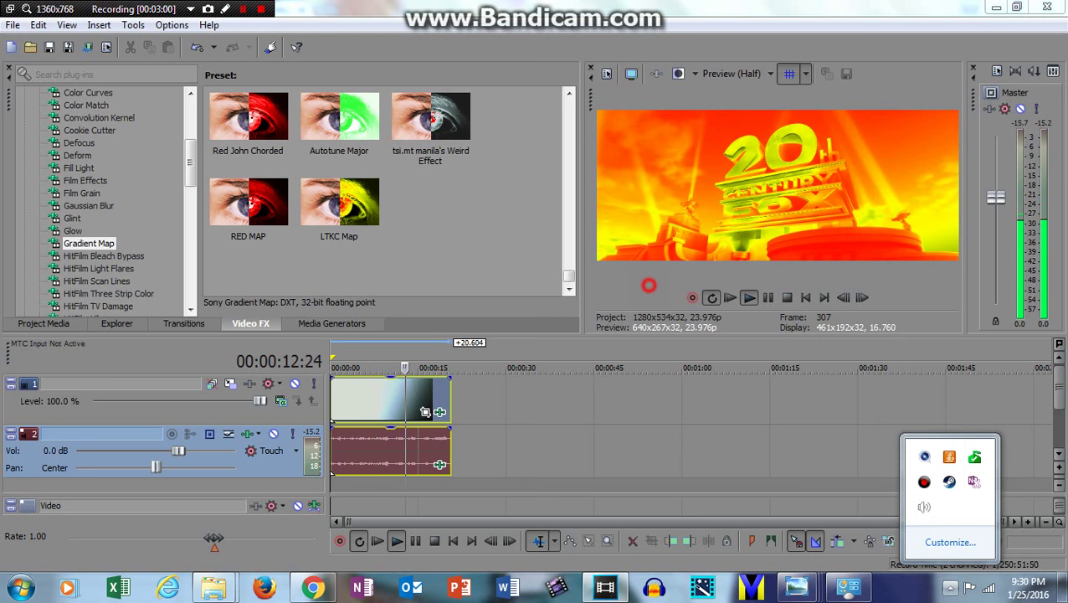
{"action": "key", "text": "Escape"}
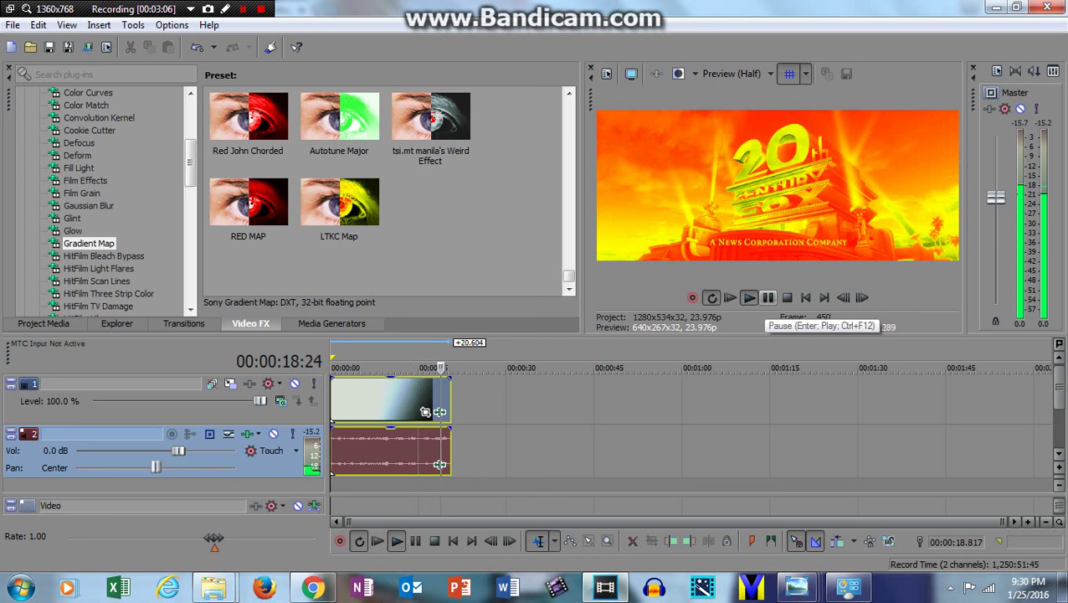
{"action": "left_click", "coordinate": [768, 298]}
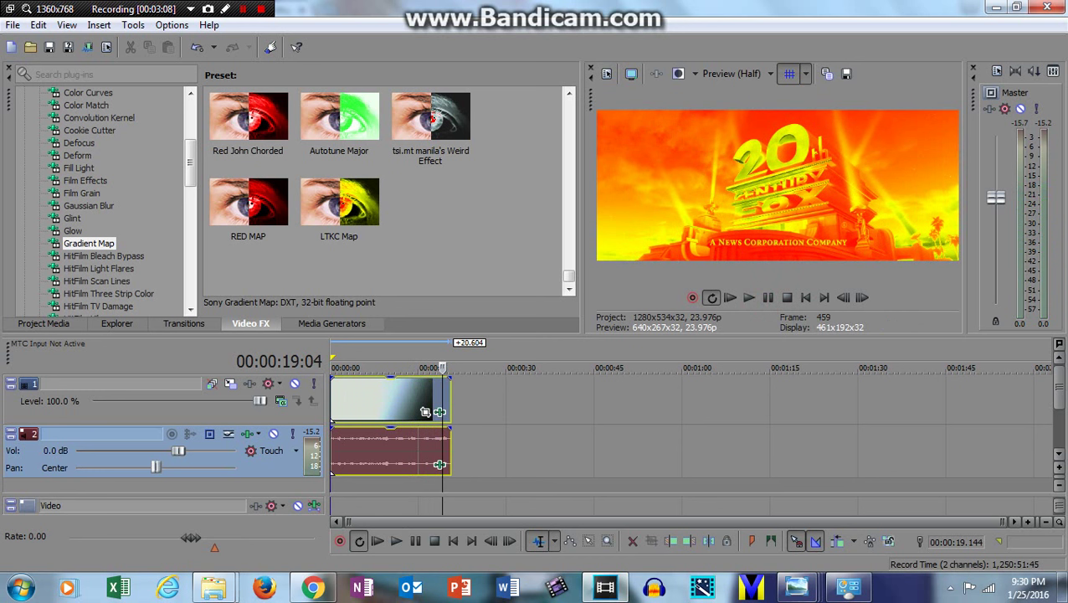
- Insert a new video track above the 20th Century Fox intro's track
{"action": "left_click", "coordinate": [502, 491]}
{"action": "right_click", "coordinate": [498, 490]}
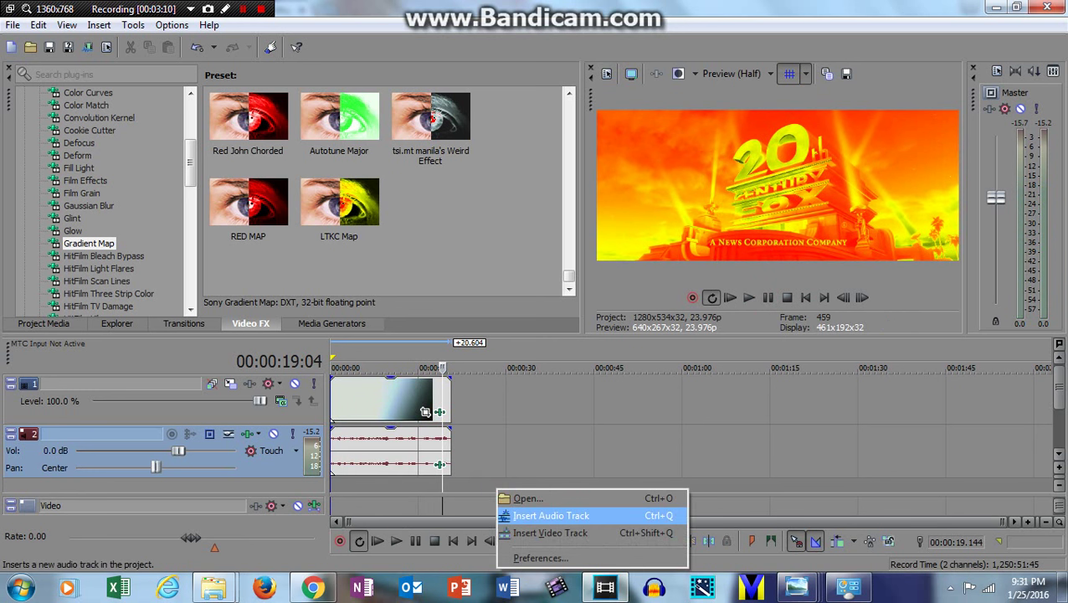
{"action": "left_click", "coordinate": [515, 532]}
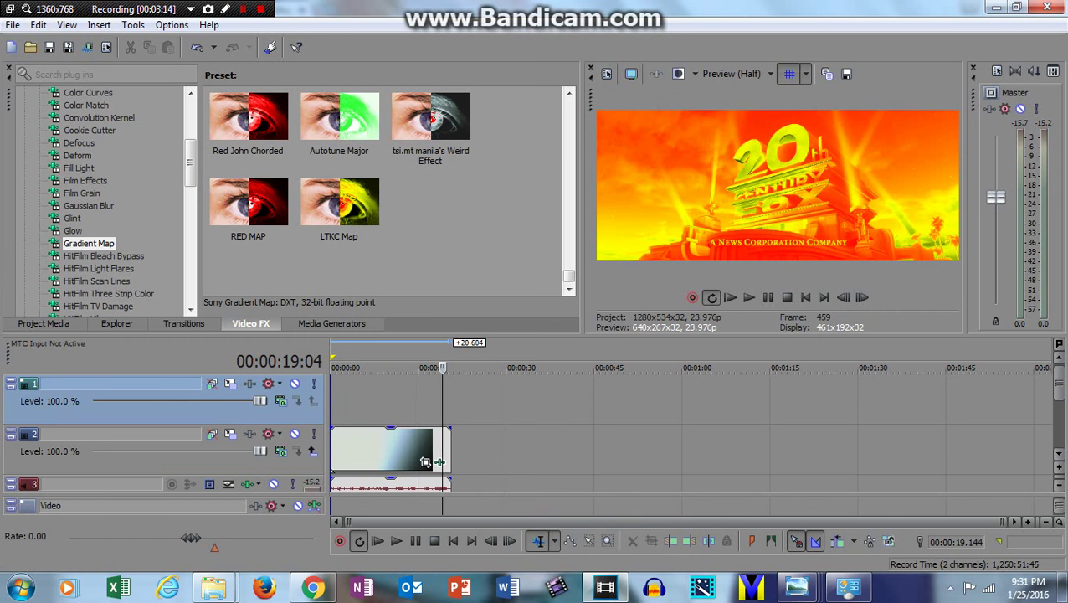
- Show the project media and search the Windows Explorer source folder for "016"
{"action": "left_click", "coordinate": [43, 323]}
{"action": "mouse_move", "coordinate": [214, 588]}
{"action": "left_click", "coordinate": [134, 512]}
{"action": "left_click", "coordinate": [989, 141]}
{"action": "key", "text": "BackSpace"}
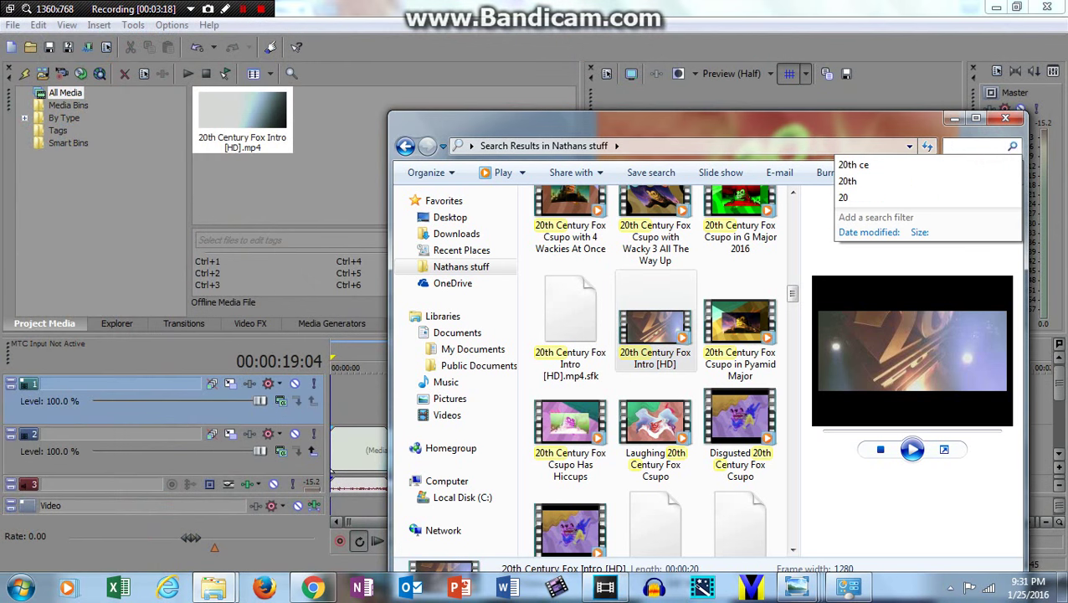
{"action": "type", "text": "016"}
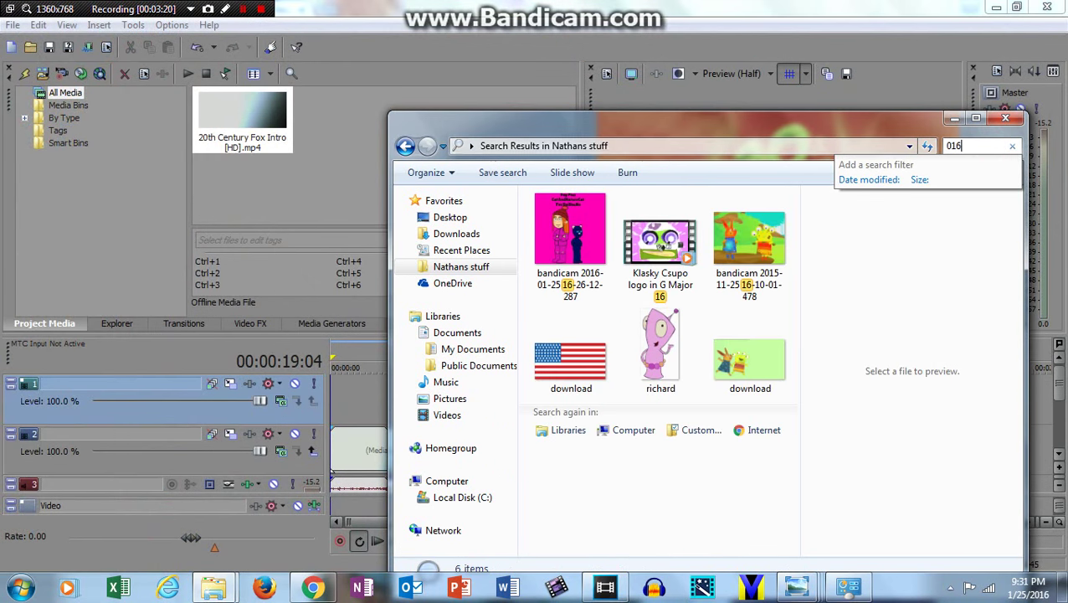
{"action": "left_click", "coordinate": [571, 243]}
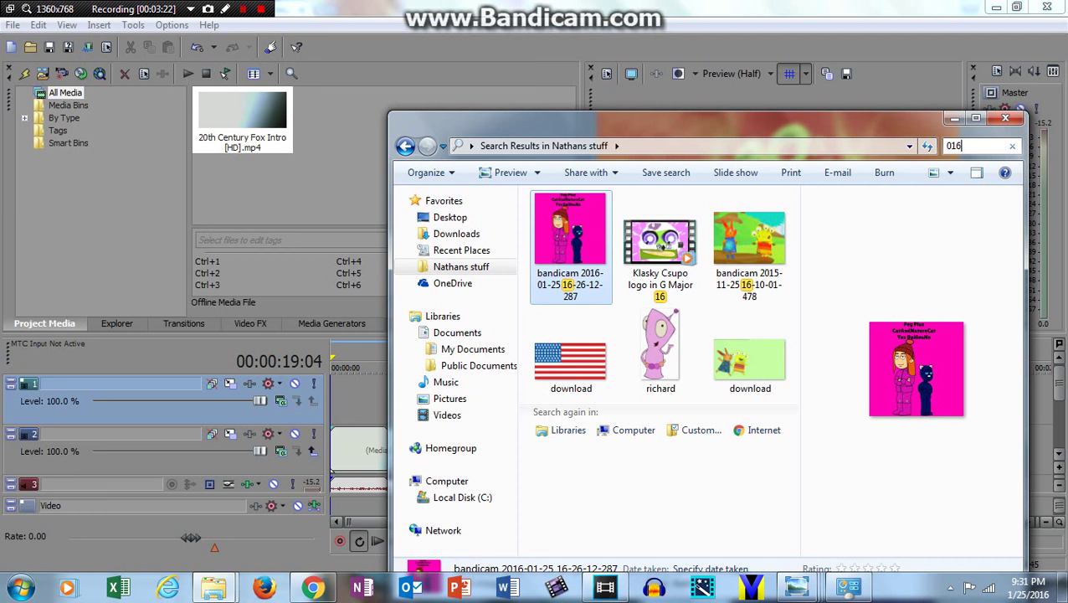
{"action": "left_click_drag", "start_coordinate": [571, 243], "coordinate": [437, 411]}
{"action": "left_click", "coordinate": [953, 119]}
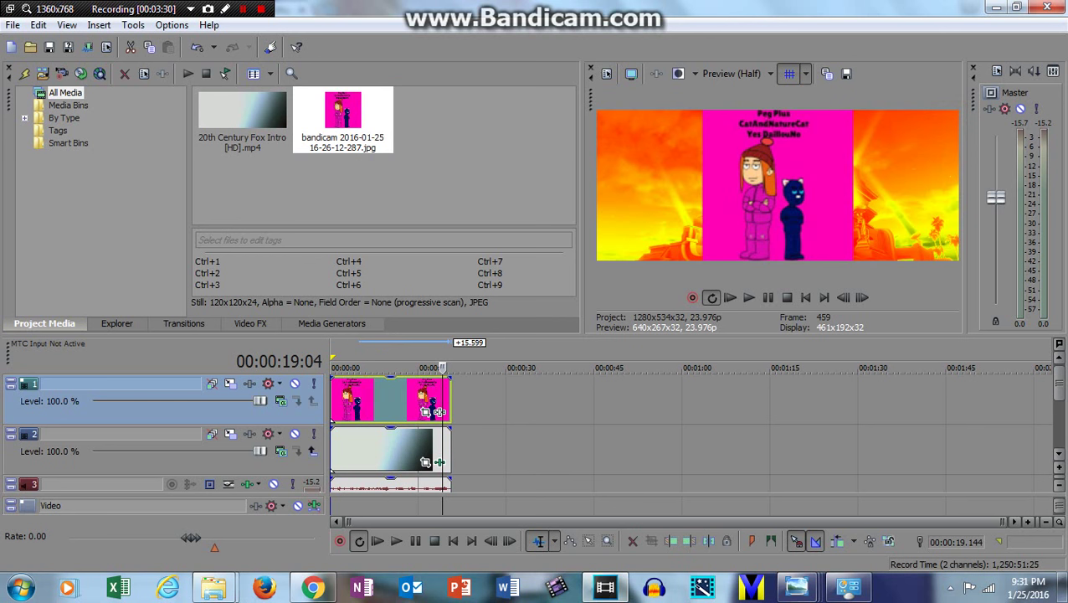
- Apply the Track Motion preset "Here It Is" to the image track and close the motion settings
{"action": "left_click", "coordinate": [231, 383]}
{"action": "left_click", "coordinate": [818, 131]}
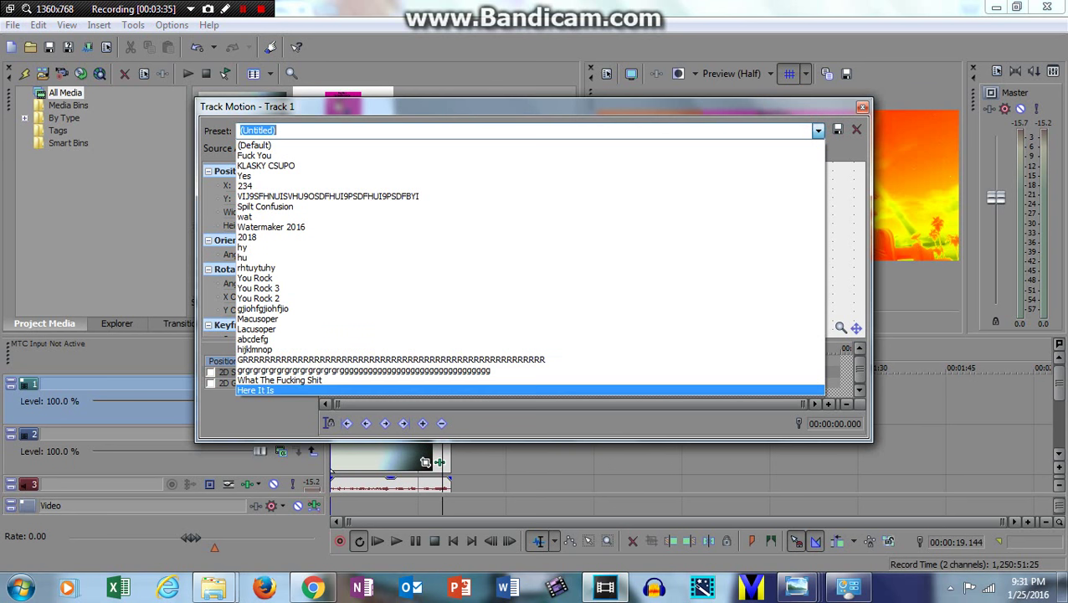
{"action": "left_click", "coordinate": [256, 390]}
{"action": "left_click_drag", "start_coordinate": [582, 109], "coordinate": [223, 249]}
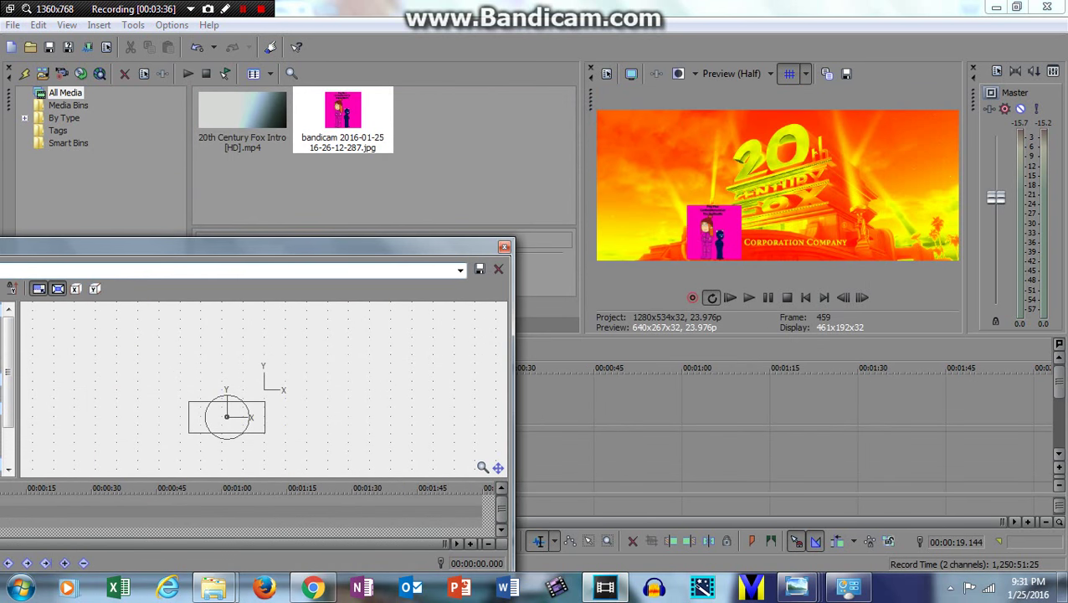
{"action": "left_click", "coordinate": [504, 246]}
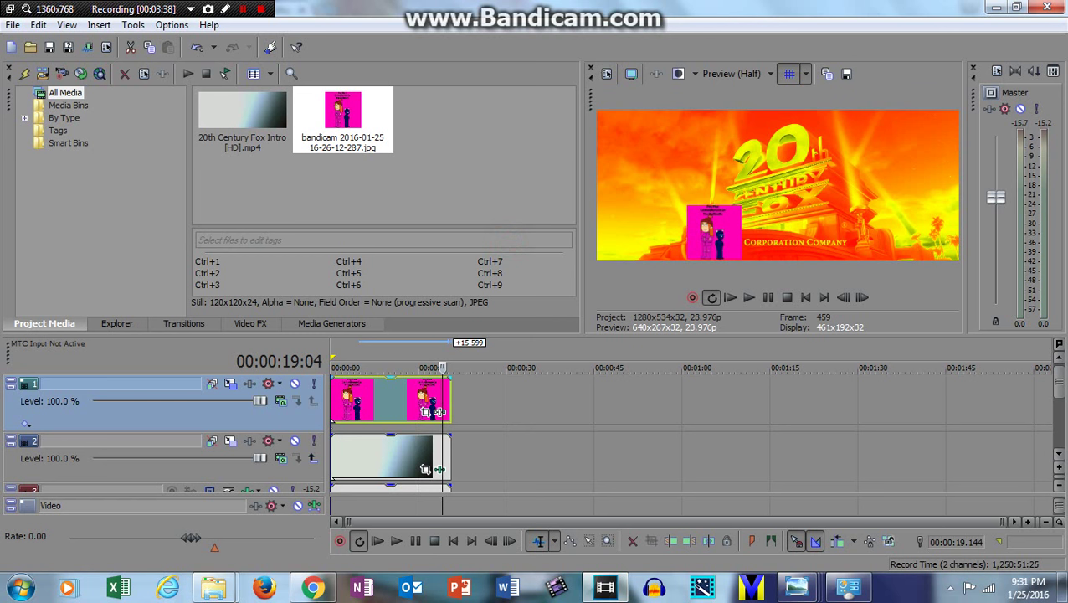
- Go back to the project's start and render it as "20th Century Fox in LTKC Map" with MainConcept AVC/AAC's Internet HD 720p template
{"action": "mouse_move", "coordinate": [449, 393]}
{"action": "left_mouse_down"}
{"action": "mouse_move", "coordinate": [464, 393]}
{"action": "mouse_move", "coordinate": [450, 393]}
{"action": "left_mouse_up"}
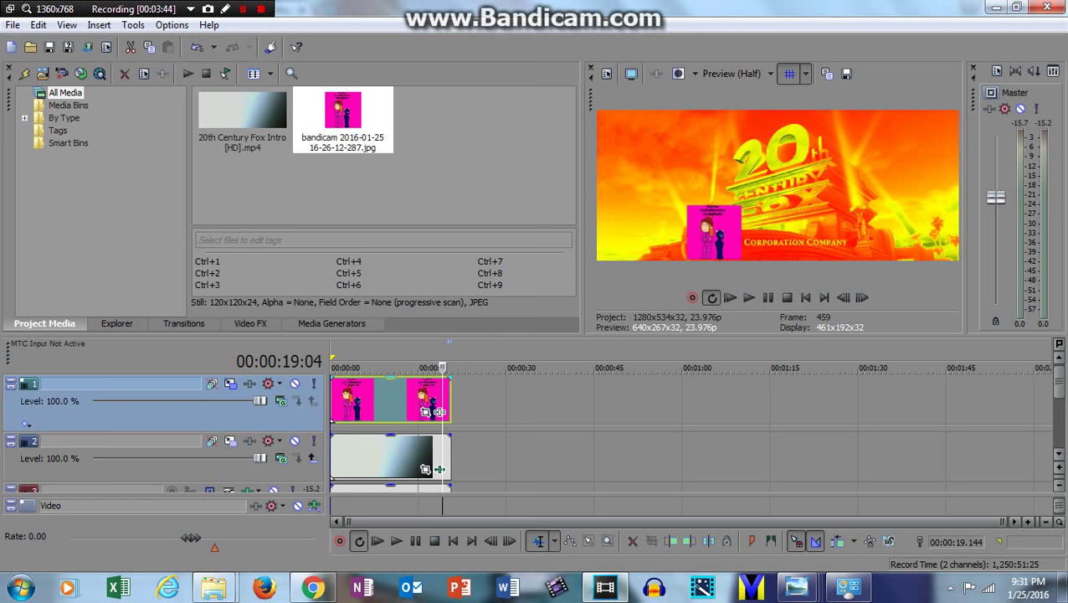
{"action": "key", "text": "Home"}
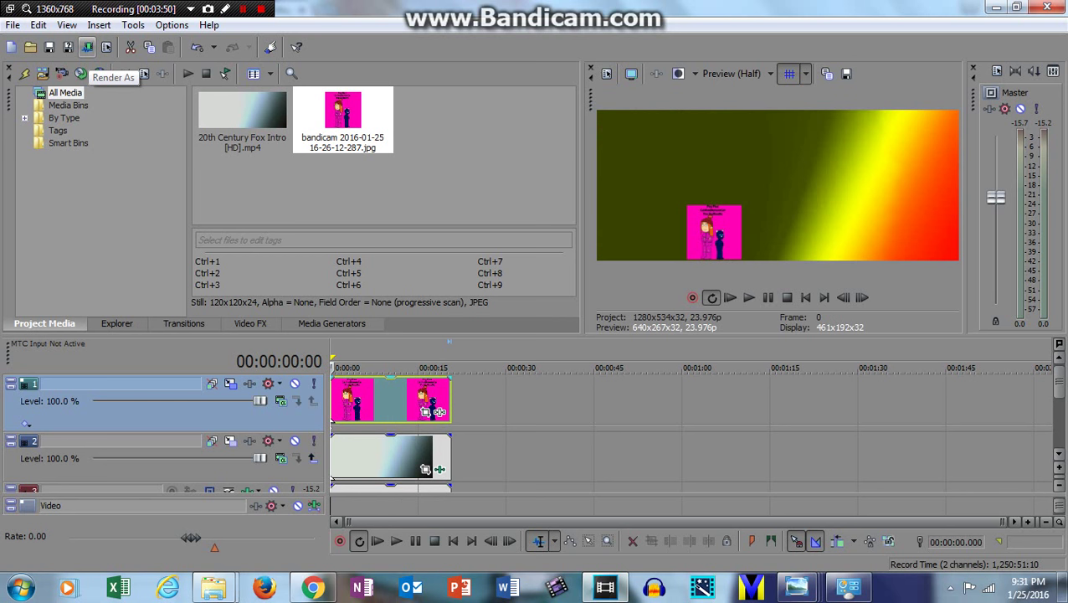
{"action": "left_click", "coordinate": [87, 48]}
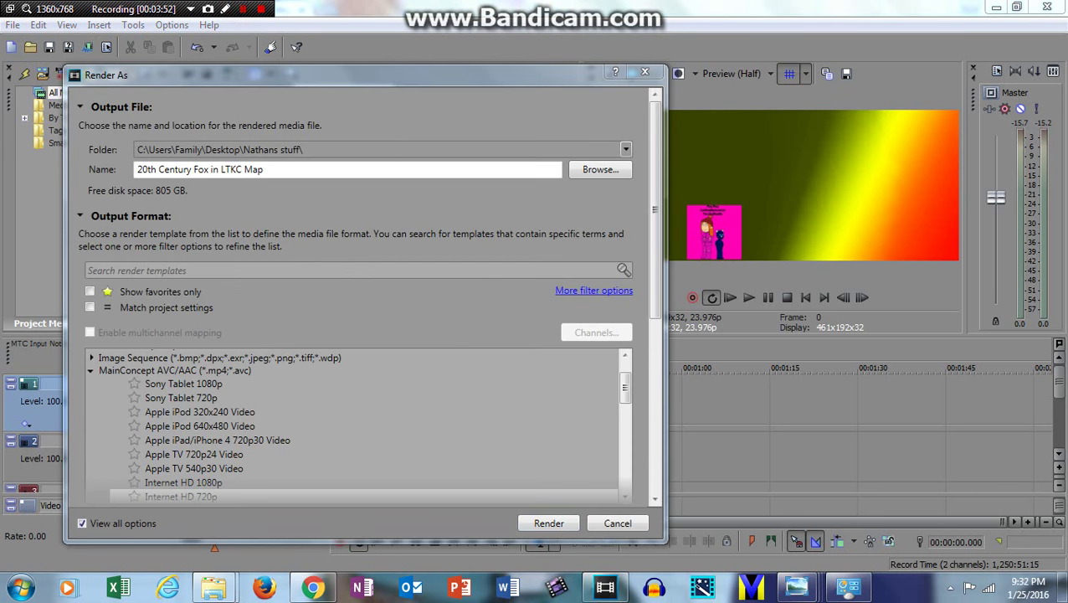
{"action": "left_click", "coordinate": [549, 523]}
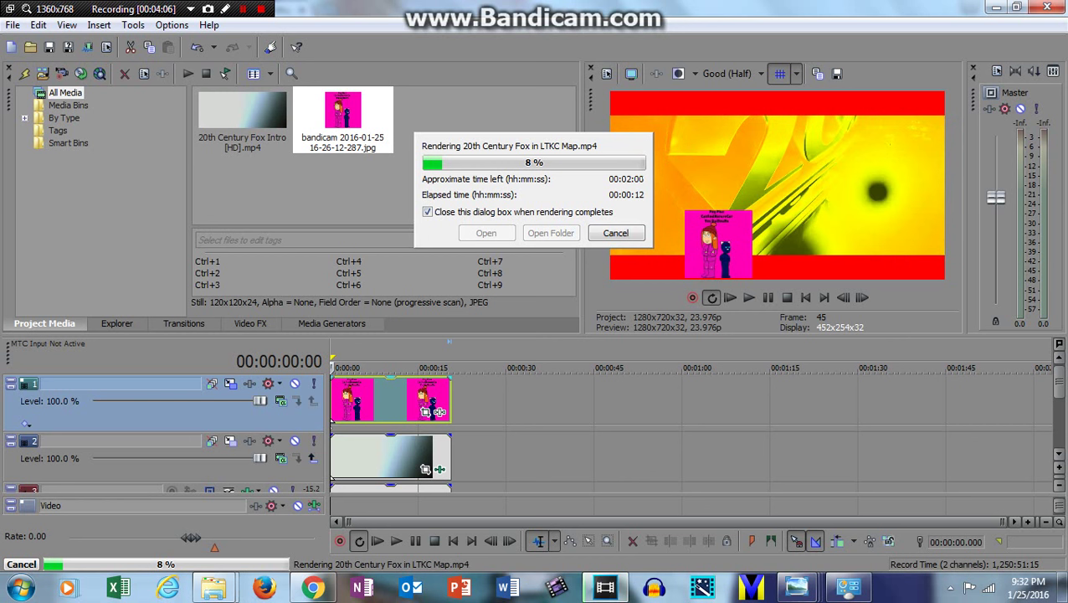
{"action": "key", "text": "shift+F12"}
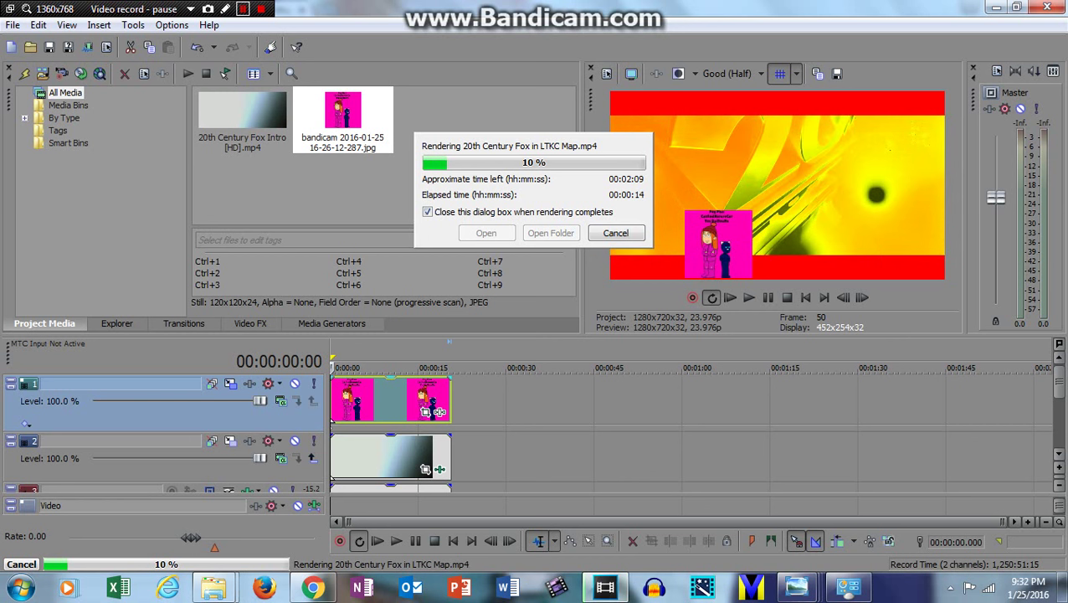
{"action": "key", "text": "shift+F12"}
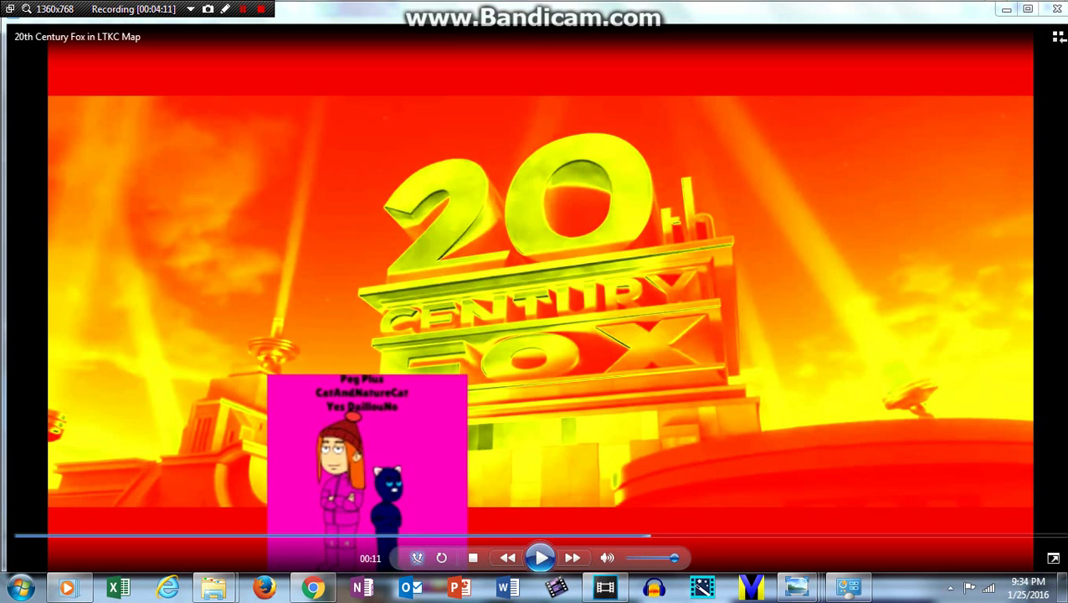
- Minimize the media player, open YouTube's upload page in Chrome and upload the rendered video "20th Century Fox in LTKC Map" from its folder
{"action": "left_click", "coordinate": [1008, 10]}
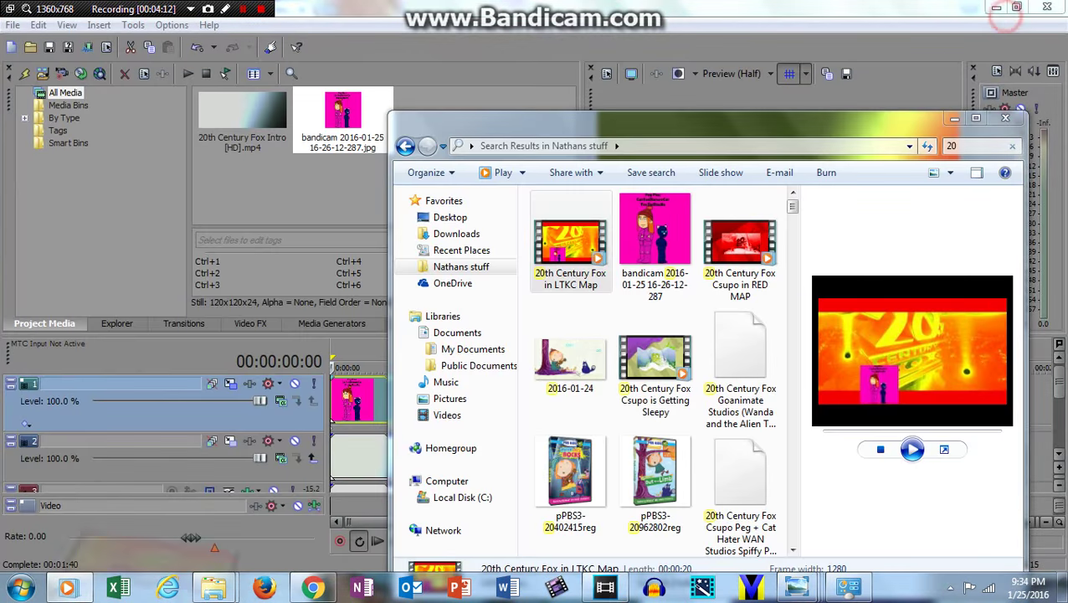
{"action": "left_click", "coordinate": [312, 588]}
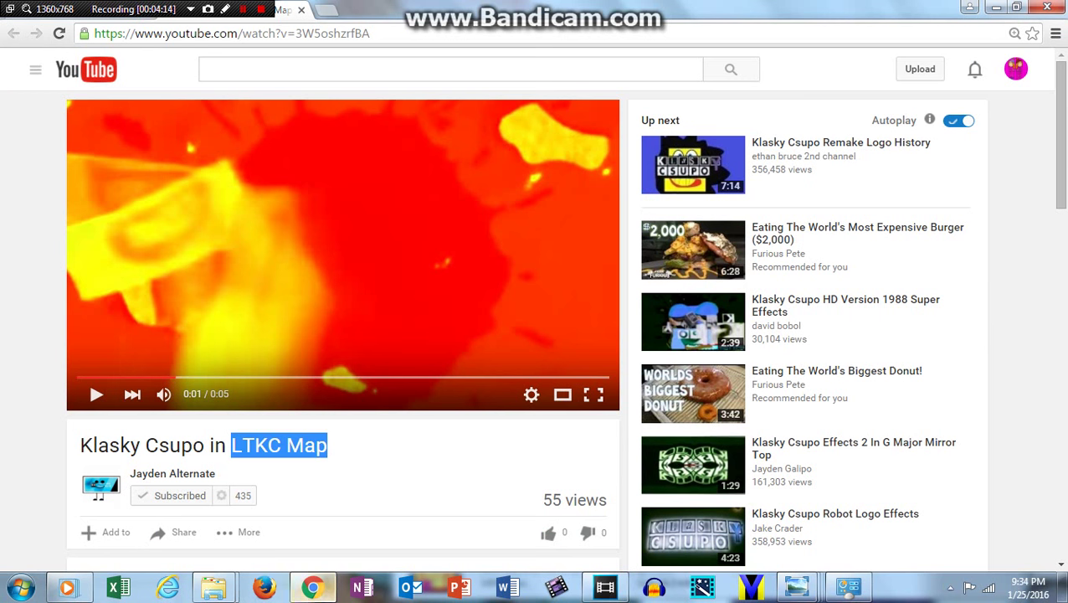
{"action": "left_click", "coordinate": [921, 69]}
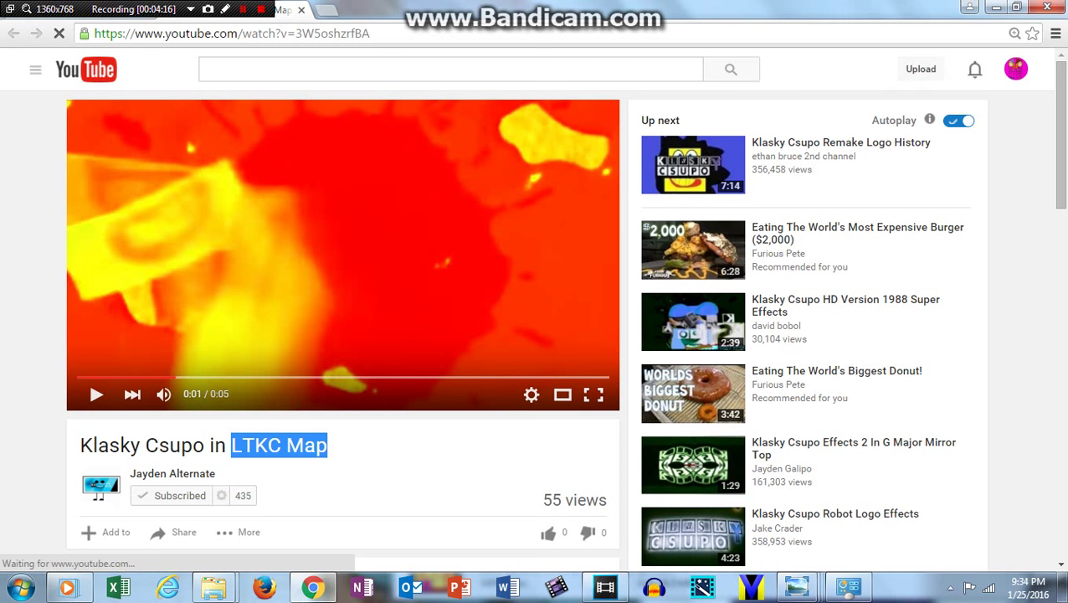
{"action": "left_click", "coordinate": [214, 588]}
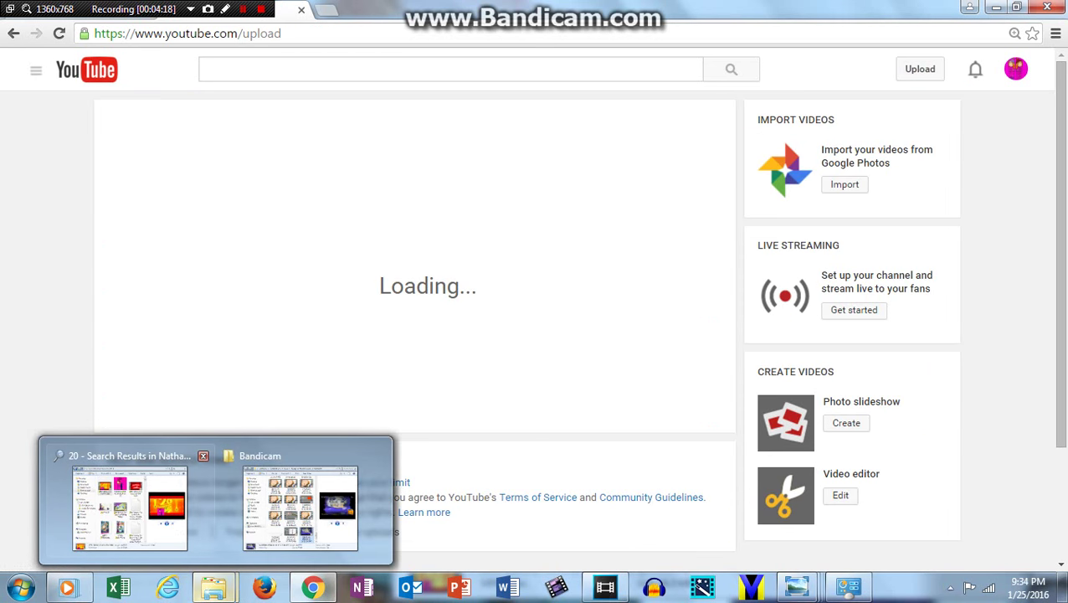
{"action": "left_click", "coordinate": [130, 513]}
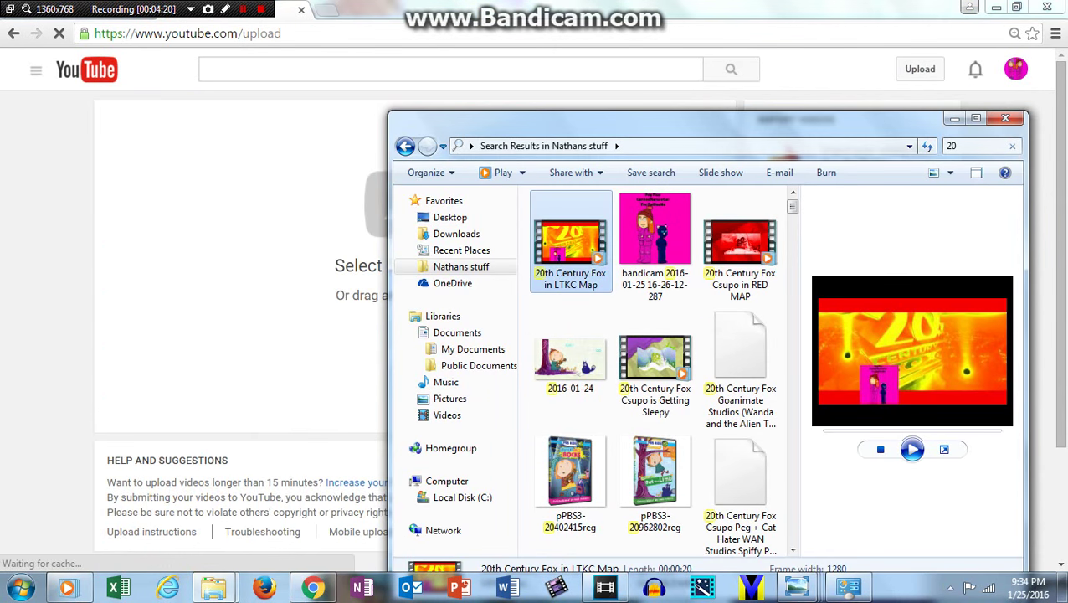
{"action": "left_click_drag", "start_coordinate": [570, 241], "coordinate": [243, 265]}
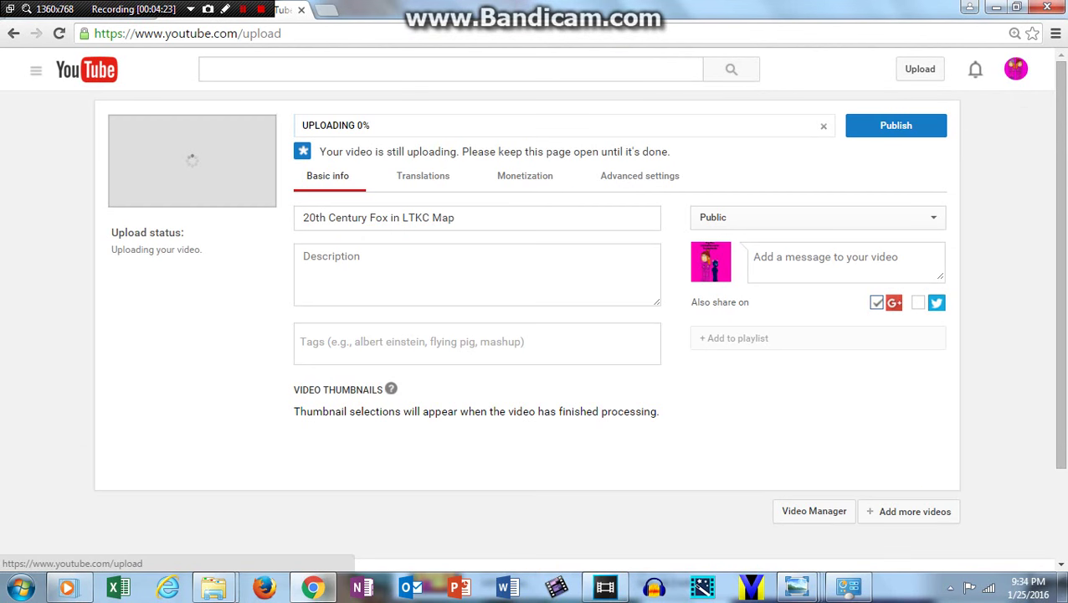
- Set the uploaded video's license to Creative Commons - Attribution and choose the middle of the three thumbnails
{"action": "left_click", "coordinate": [636, 178]}
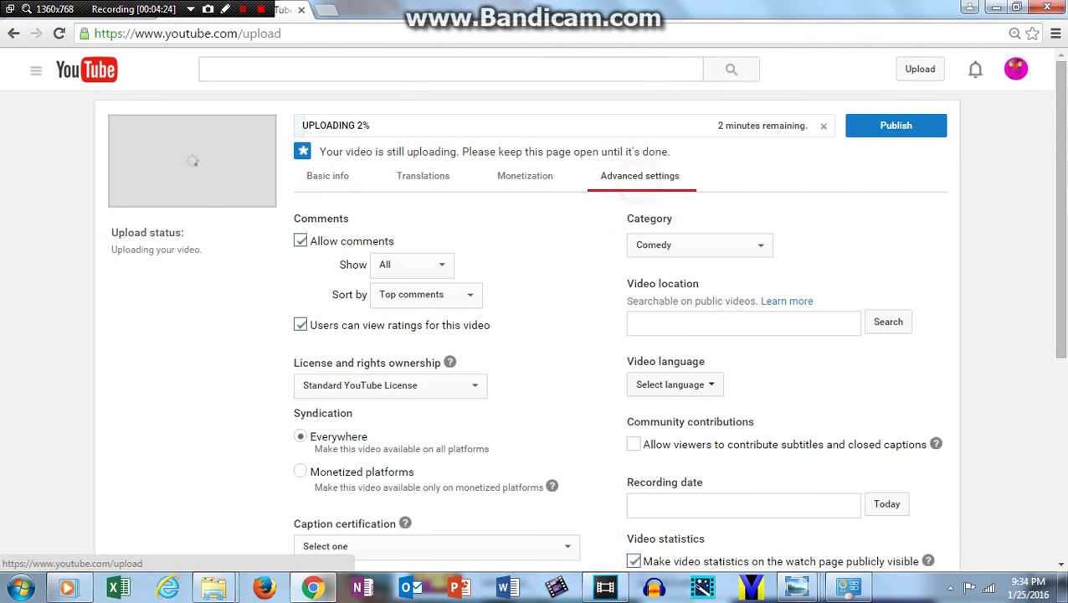
{"action": "left_click", "coordinate": [394, 391]}
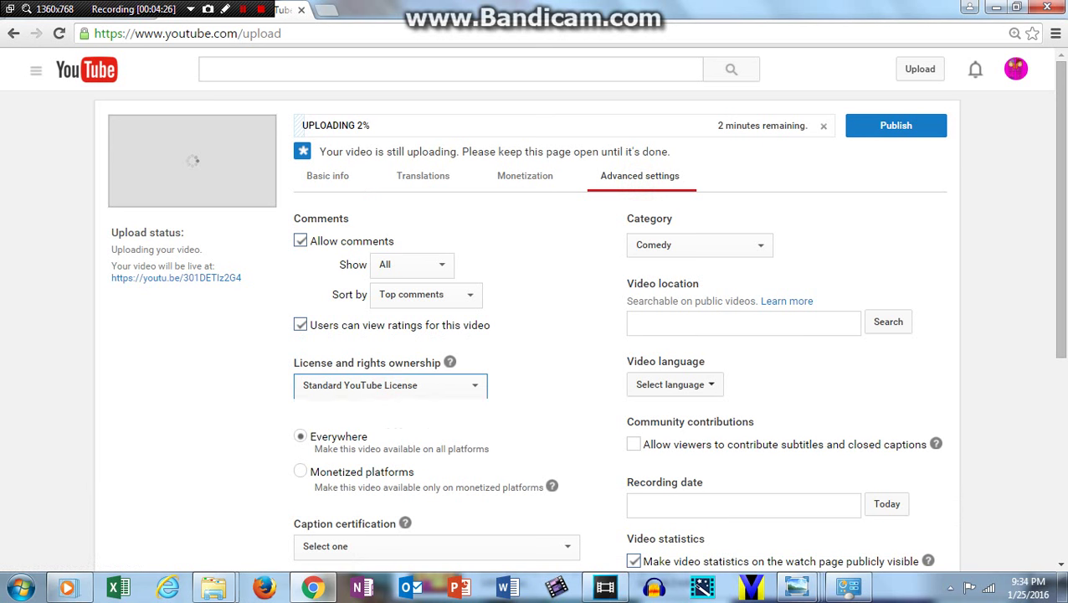
{"action": "left_click", "coordinate": [406, 419]}
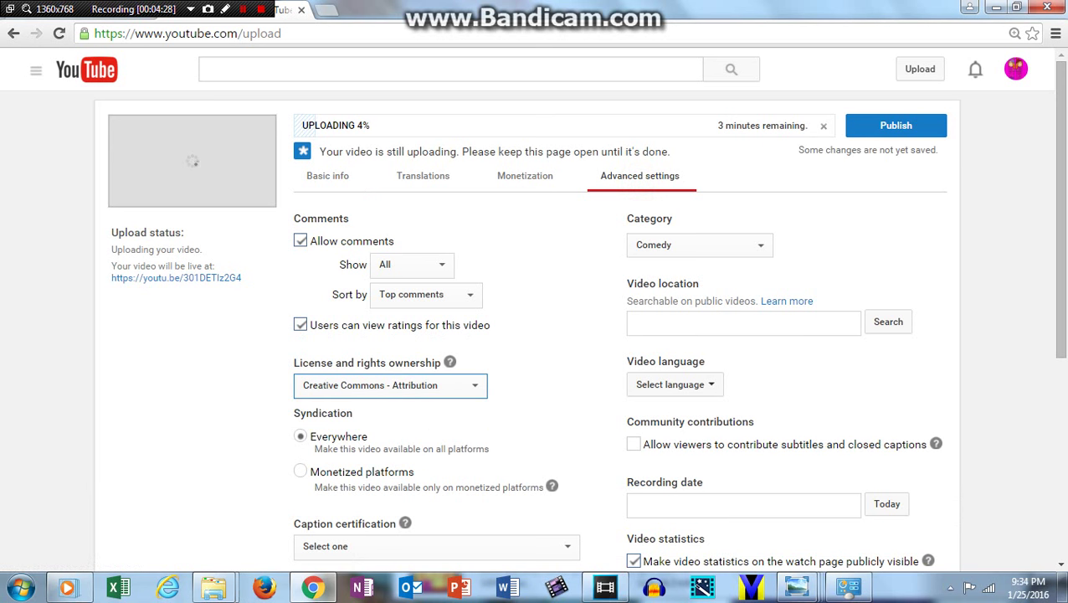
{"action": "left_click", "coordinate": [335, 177]}
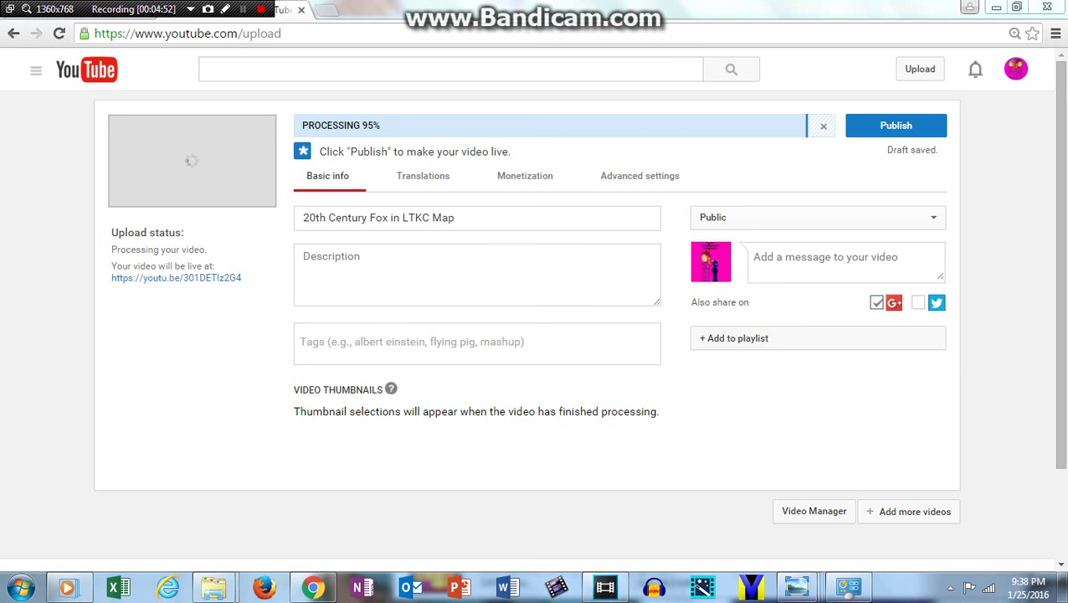
{"action": "left_click", "coordinate": [494, 427]}
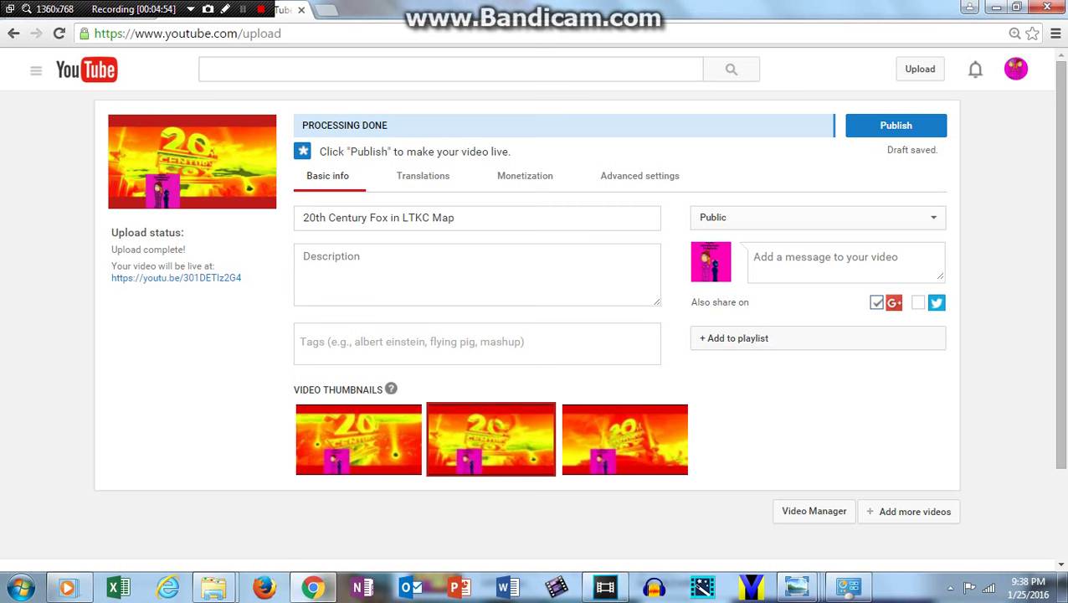